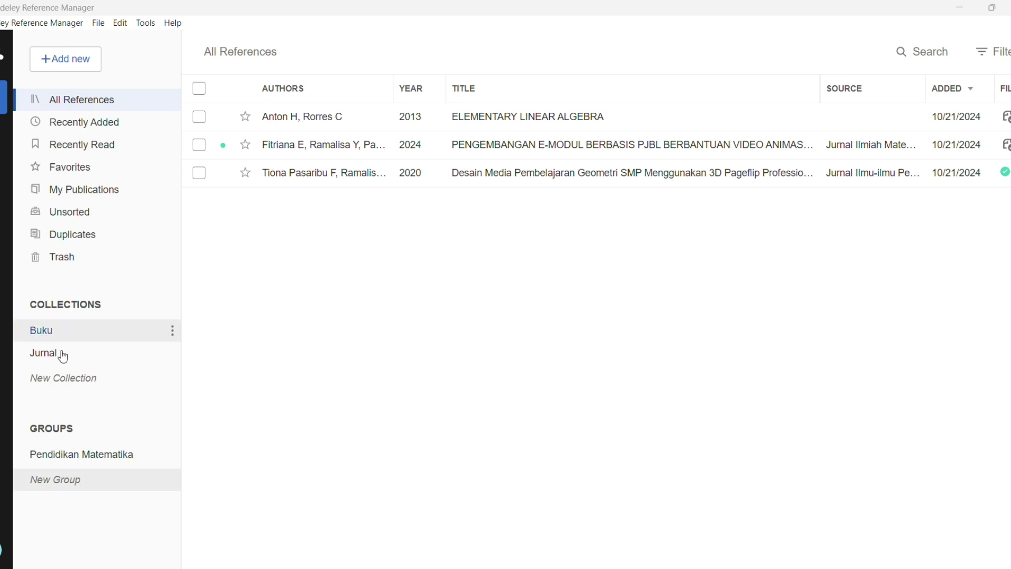
Create a new collection named Koleksi Terbaru
left_click(75, 379)
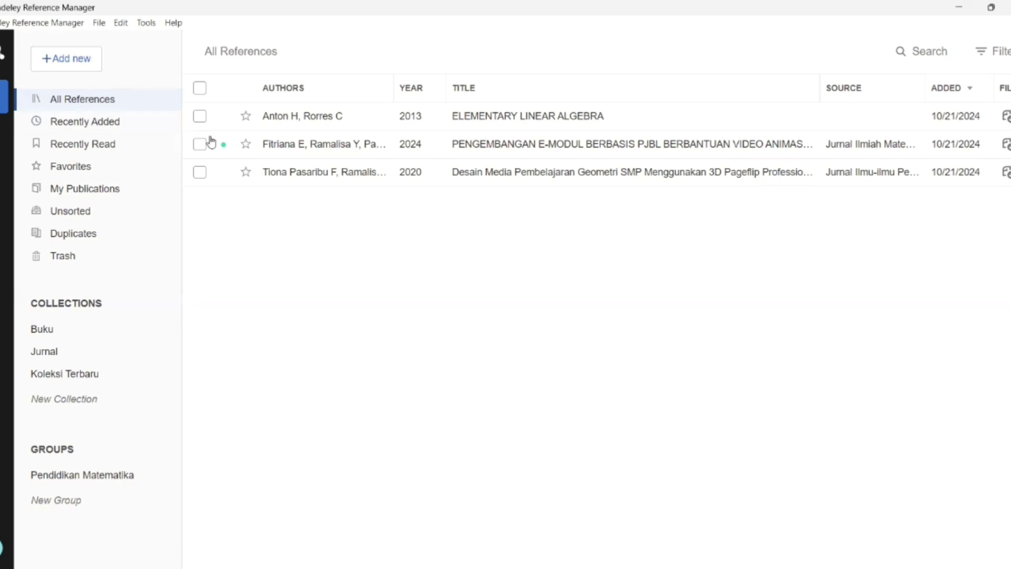
left_click(76, 57)
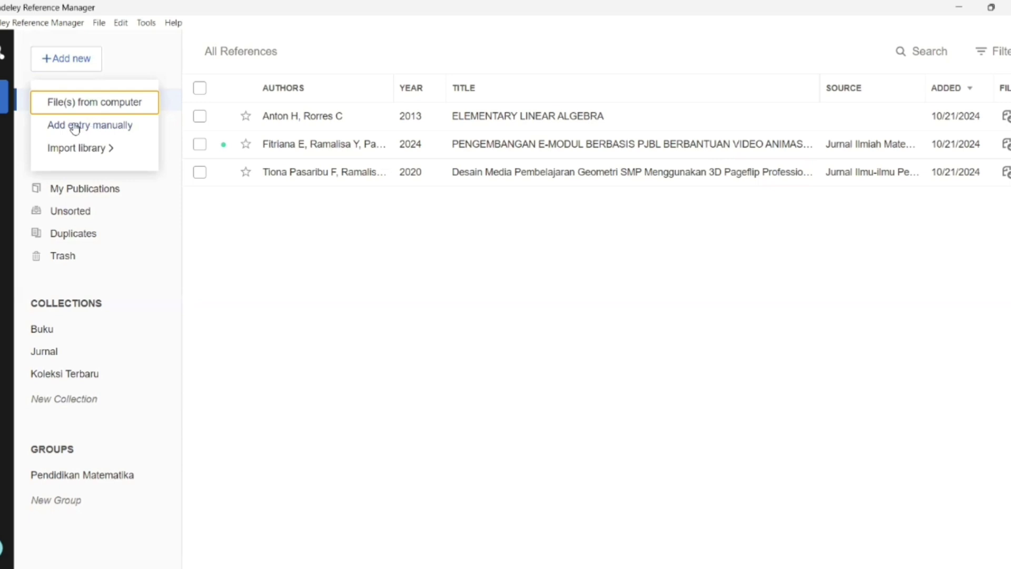
left_click(79, 152)
left_click(61, 59)
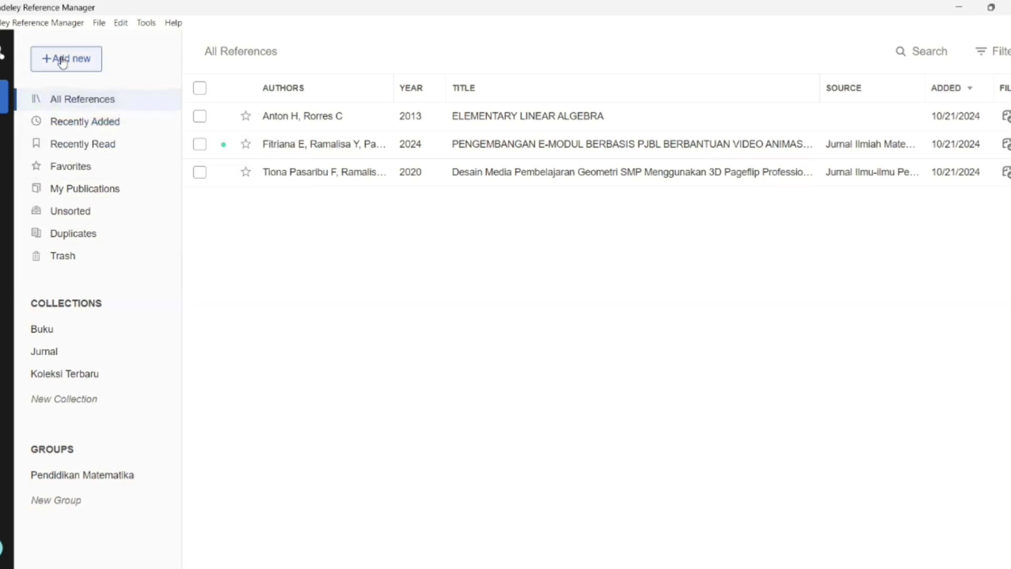
left_click(62, 61)
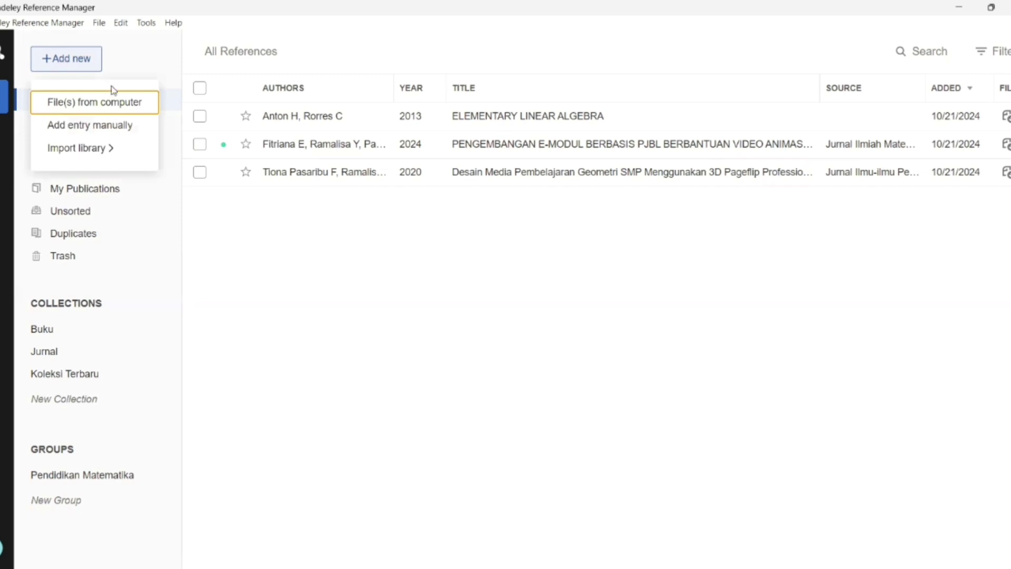
left_click(117, 102)
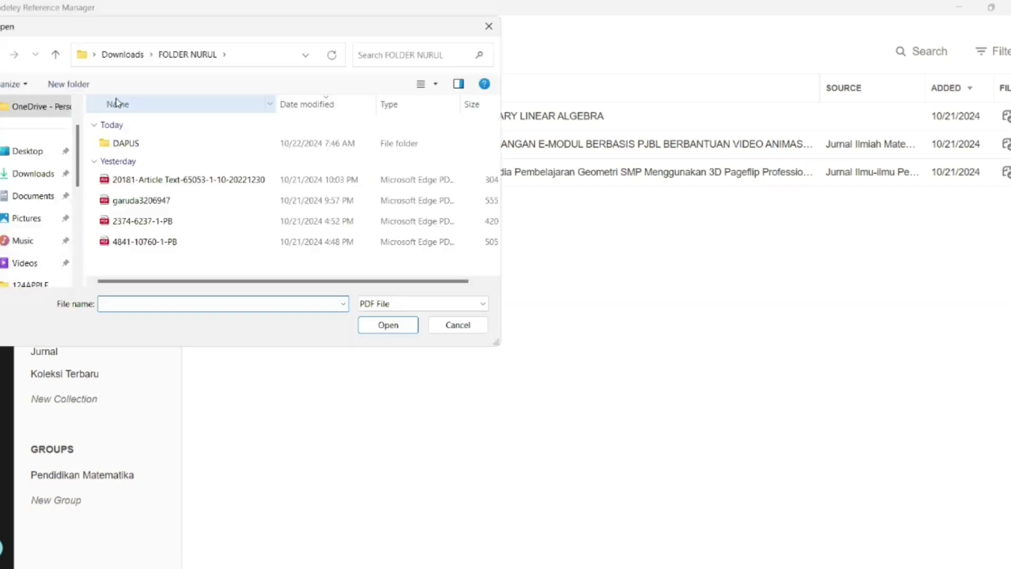
left_click(215, 179)
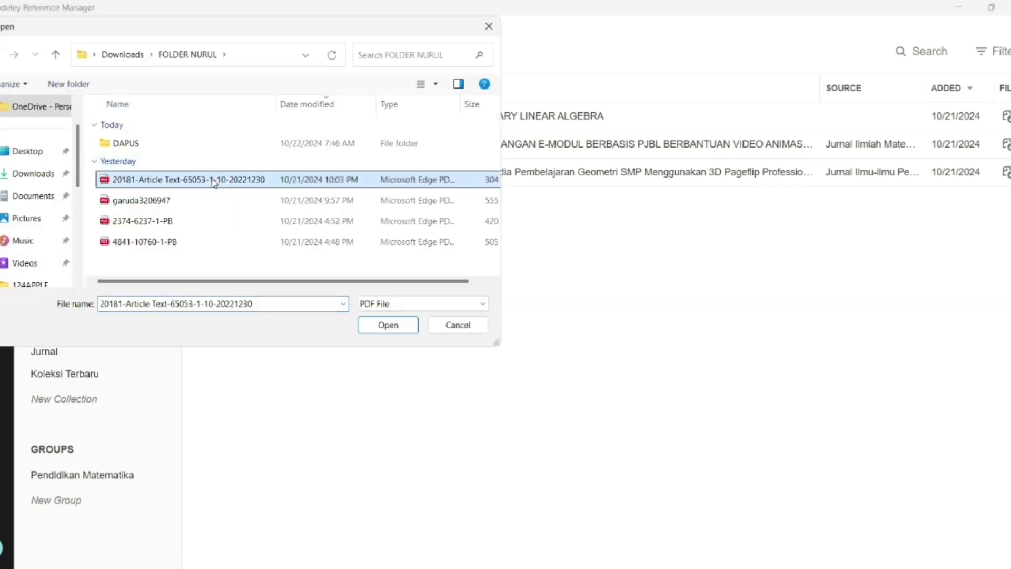
left_click(388, 324)
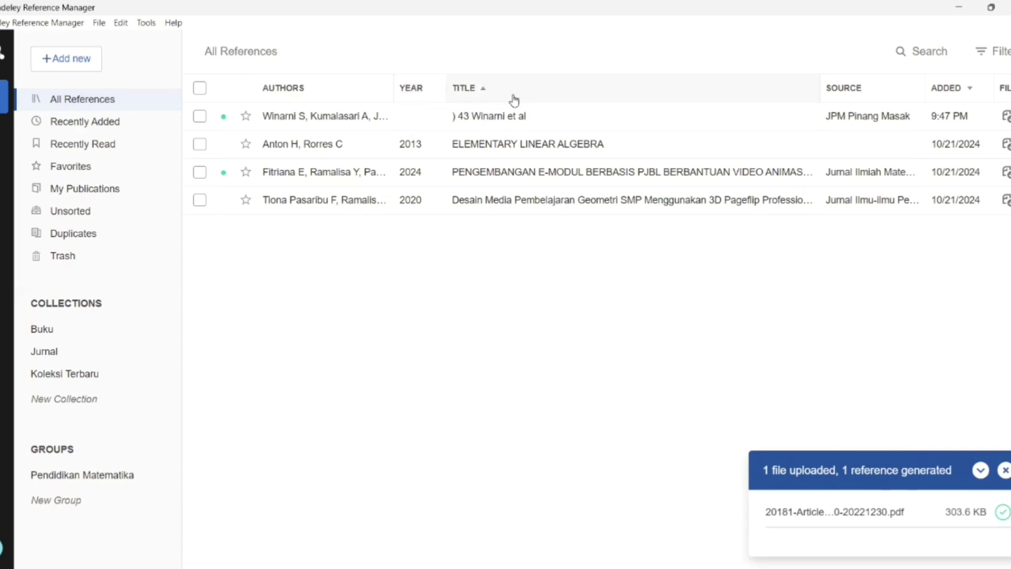
Open the details of the newly added 20181-Article reference and change its title to "Bagian Judul"
left_click(449, 121)
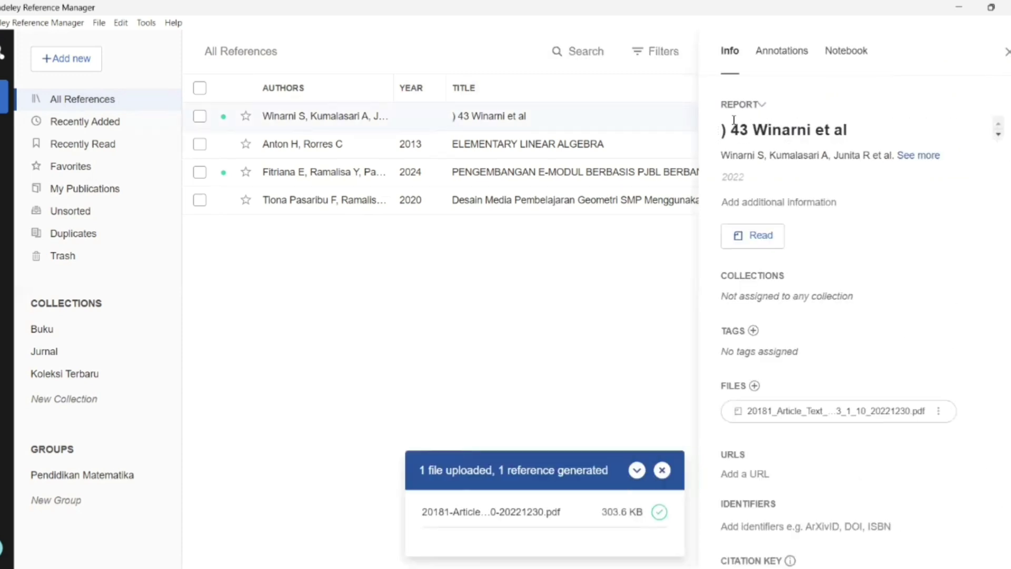
left_click(791, 130)
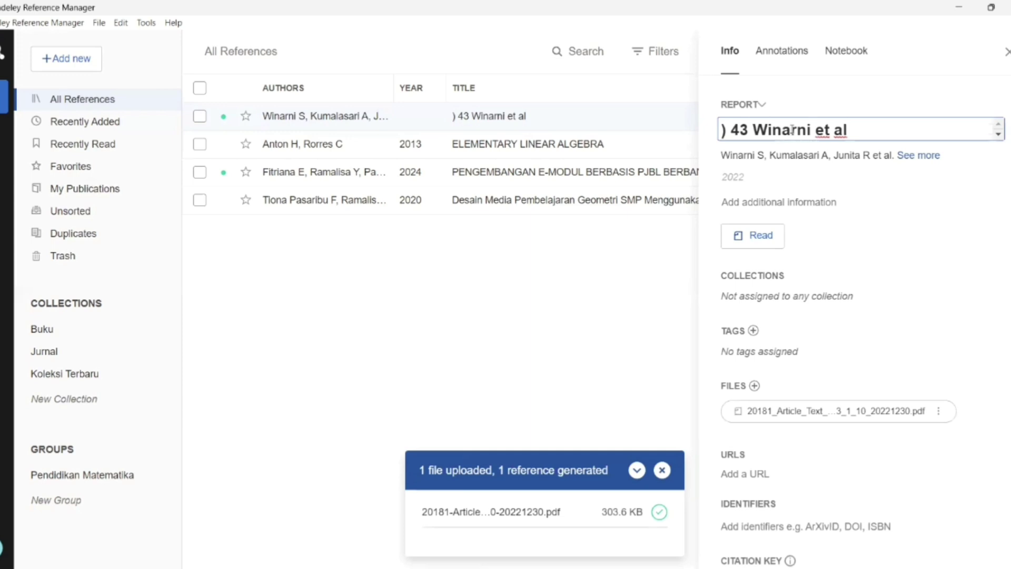
key("ctrl+a")
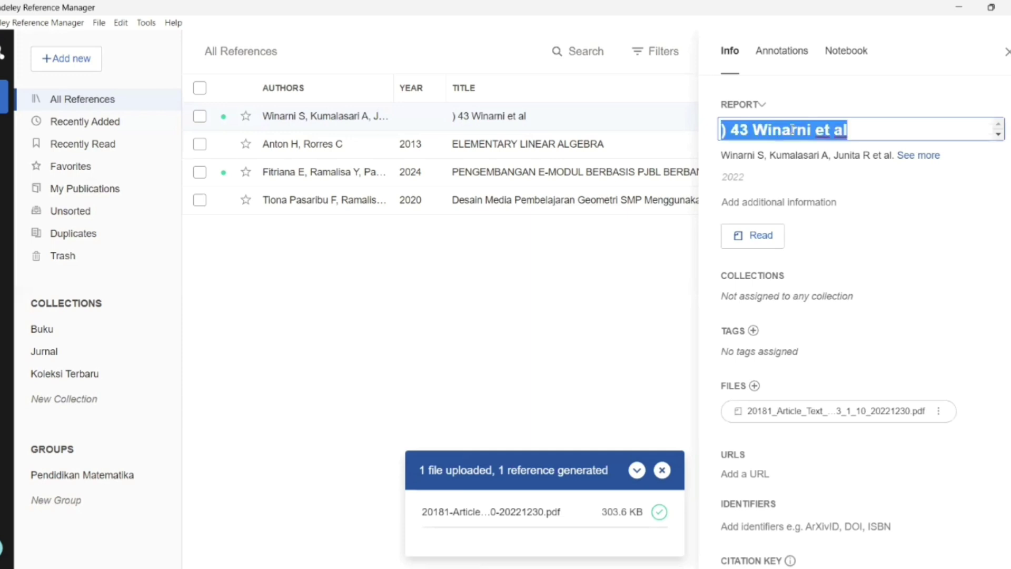
type("Bagian Judul")
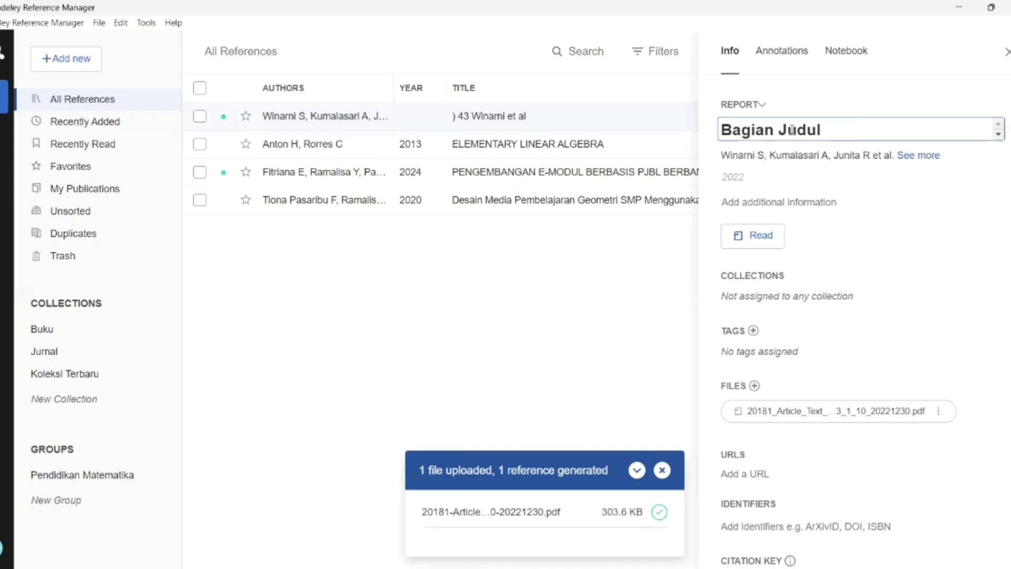
key("Return")
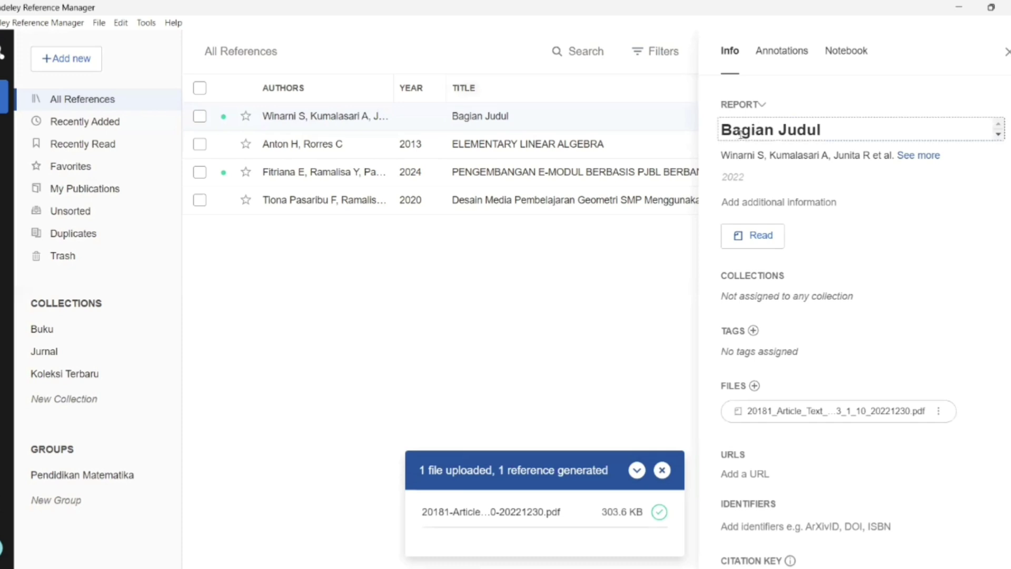
Set the Bagian Judul reference's year to 2022, clear its starting page, and close its details and the upload notification
left_click(735, 180)
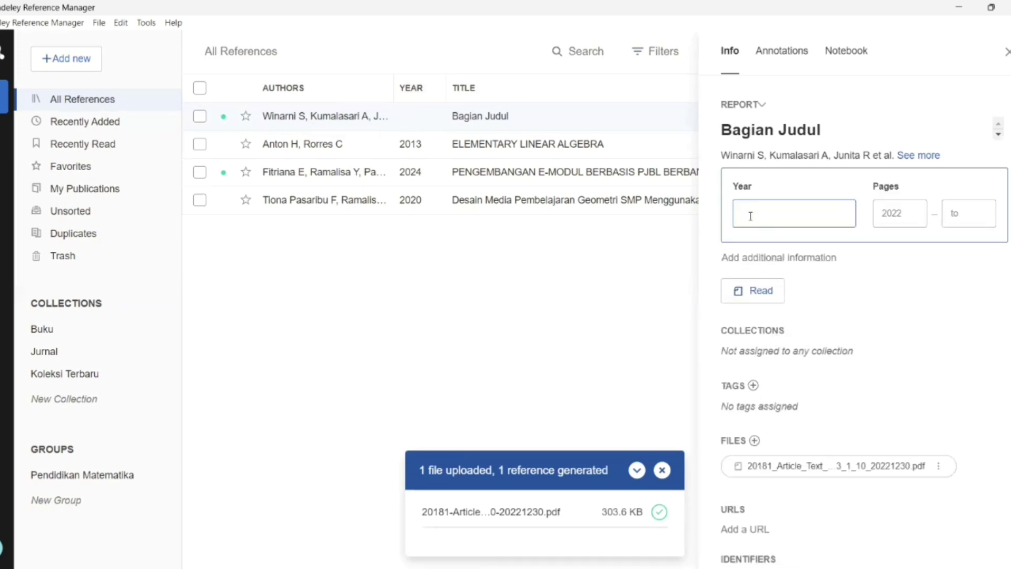
left_click(911, 212)
key("BackSpace")
key("BackSpace")
key("BackSpace")
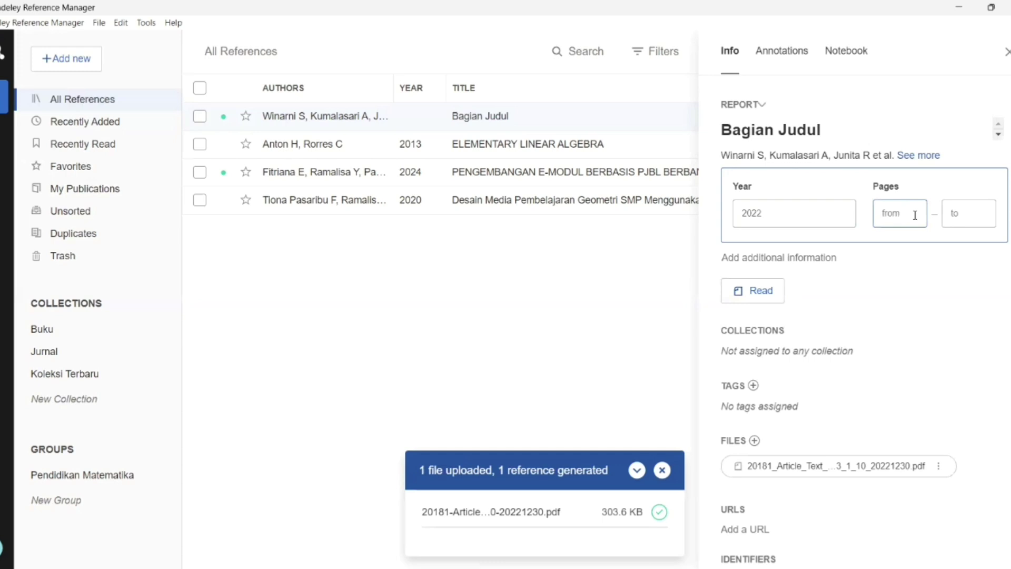
key("Return")
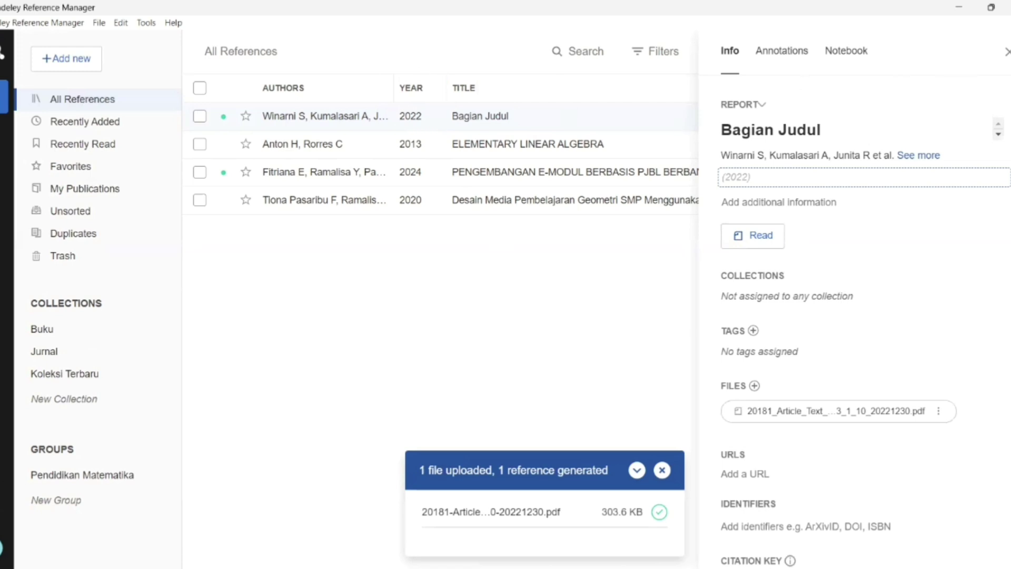
left_click(1007, 51)
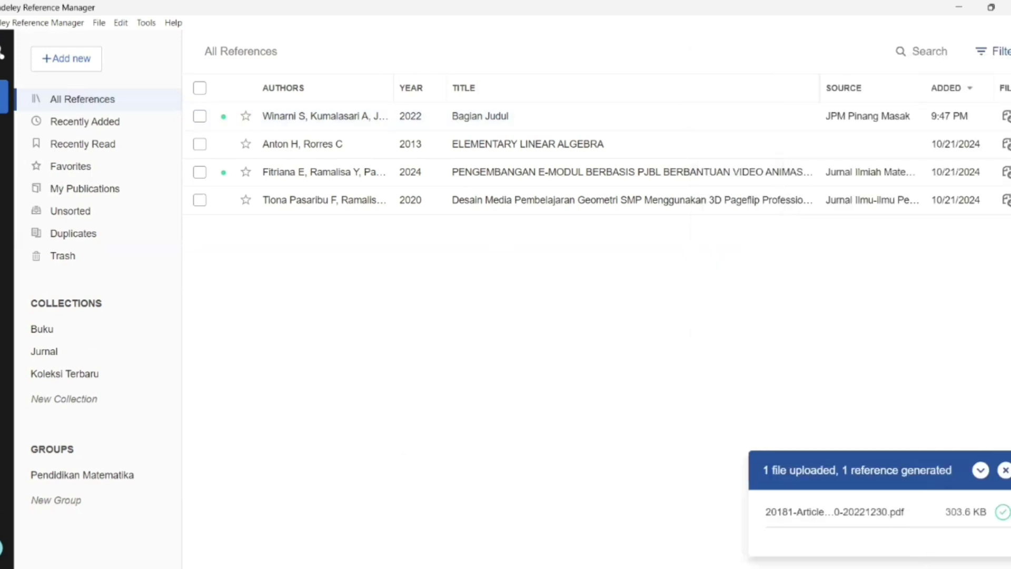
left_click(1005, 470)
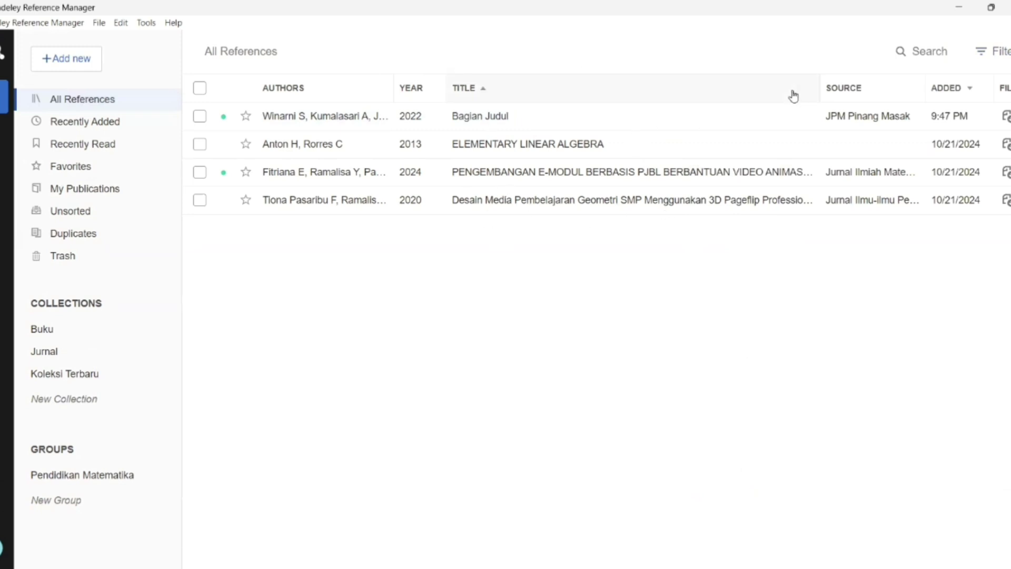
Search all references for "Desain Media" and clear the search
left_click(913, 51)
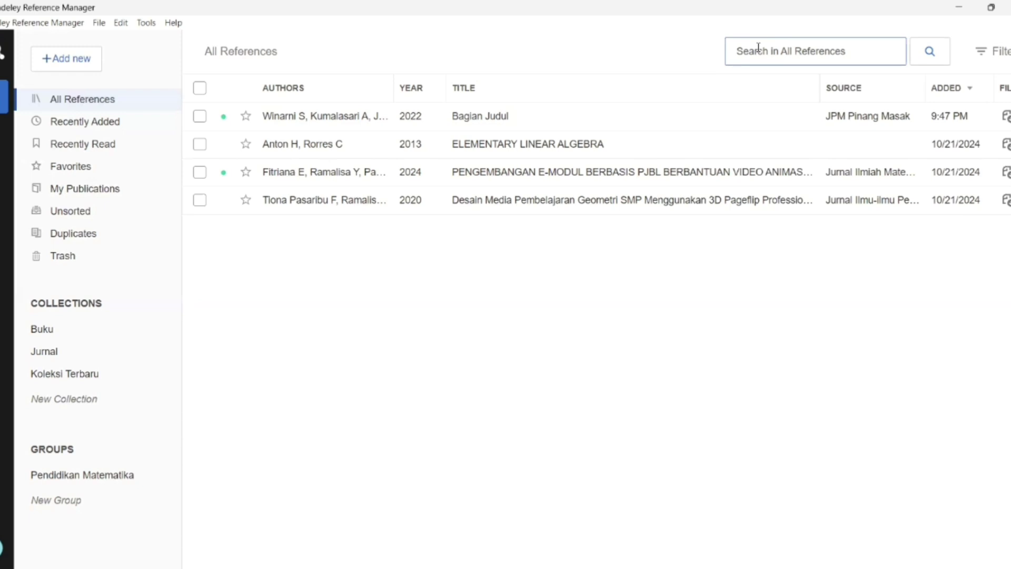
type("Desai")
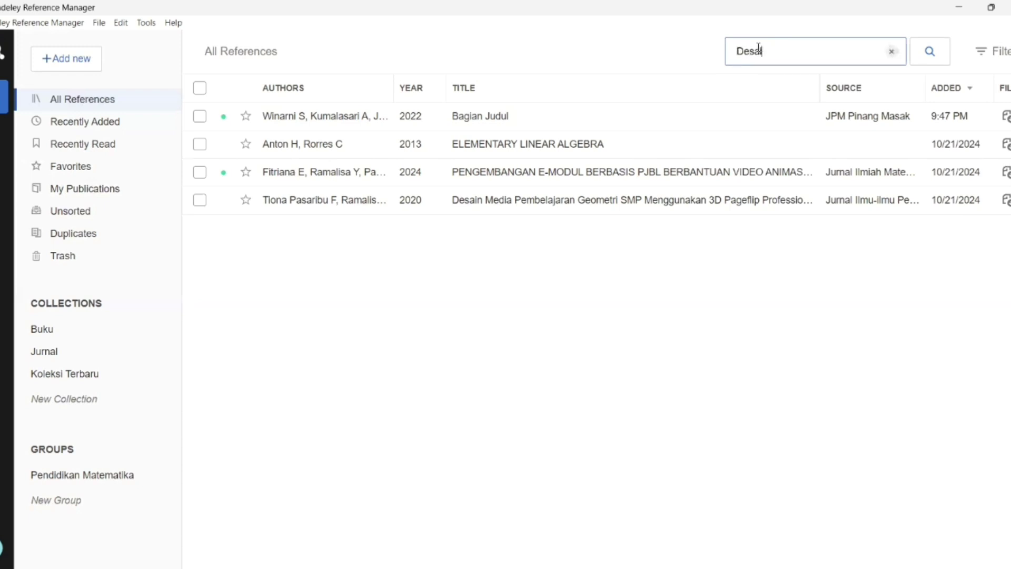
type("n Media")
left_click(930, 53)
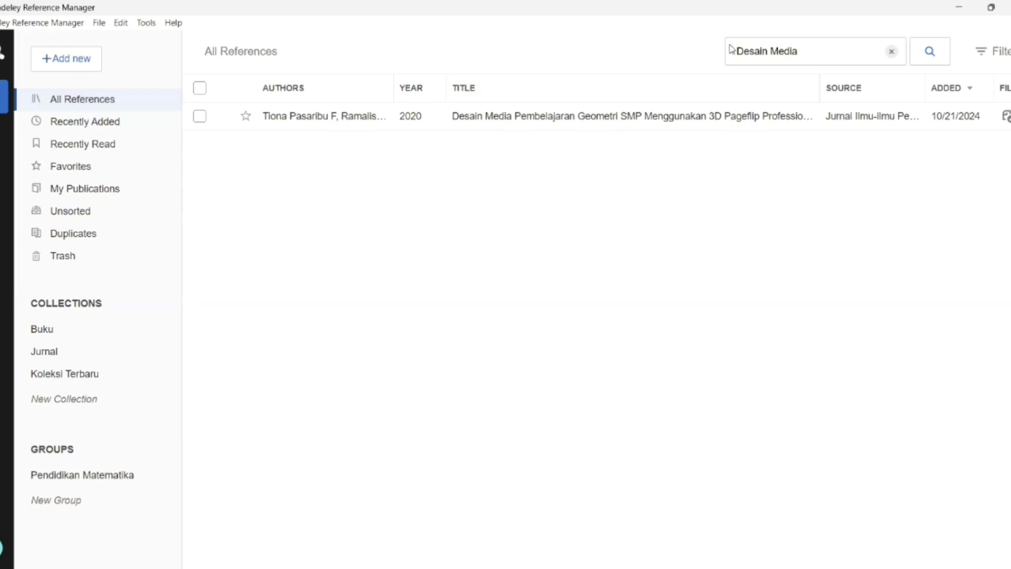
left_click(891, 51)
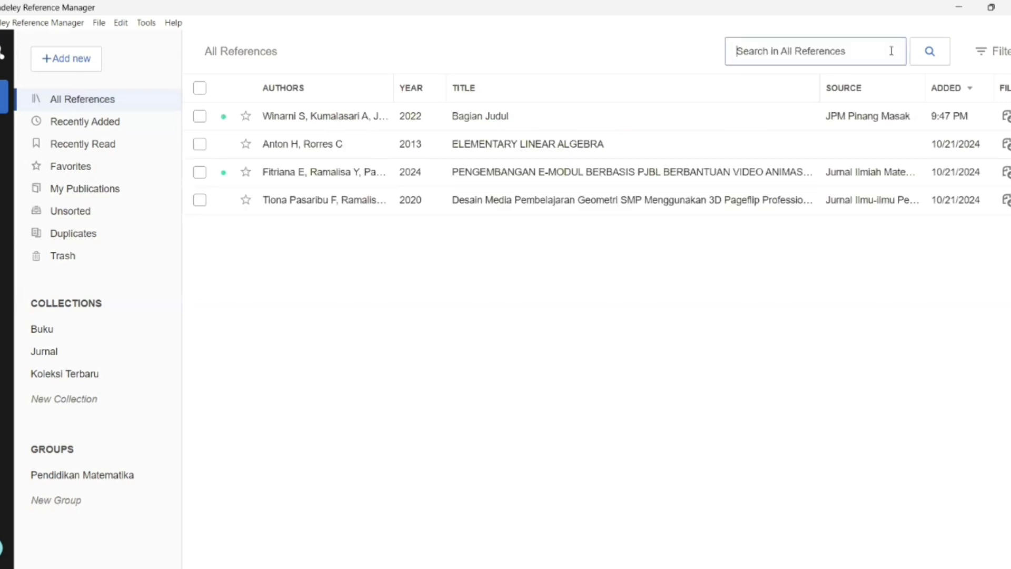
Examine the author and tag options for filtering all references, then close the filter
left_click(991, 53)
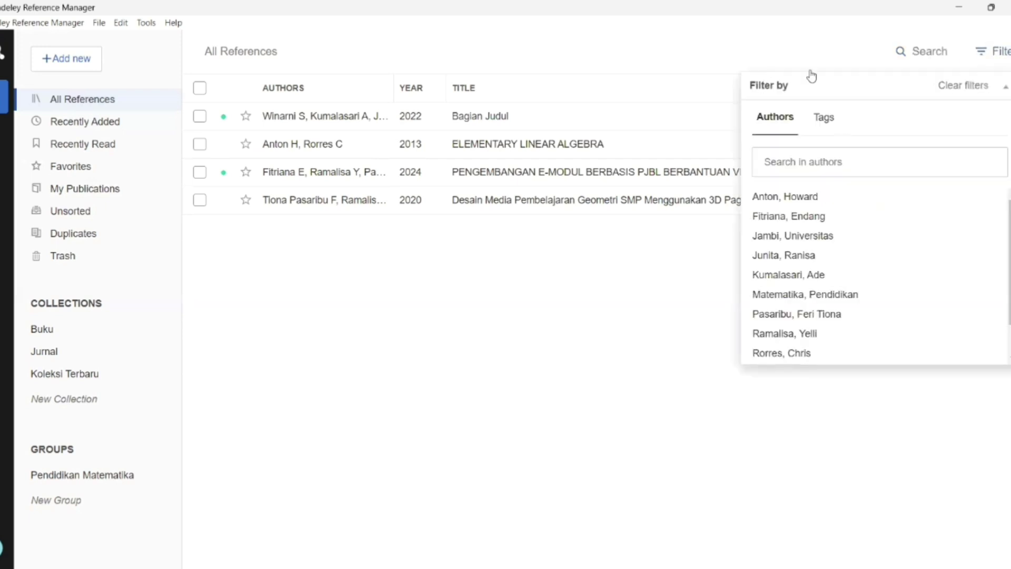
left_click(824, 118)
left_click(765, 120)
left_click(995, 55)
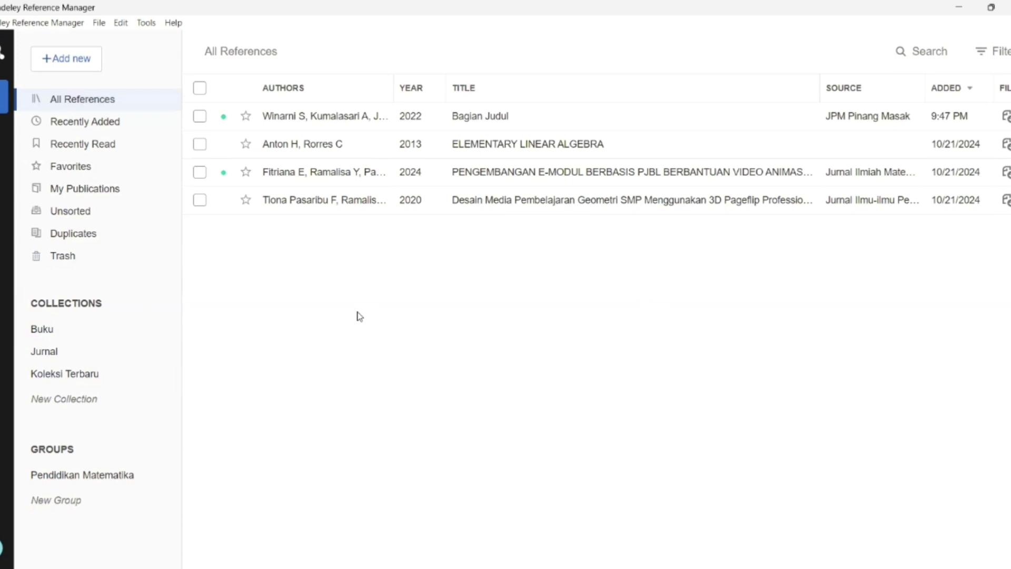
Create a new collection named Koleksi Saya and open it
left_click(59, 399)
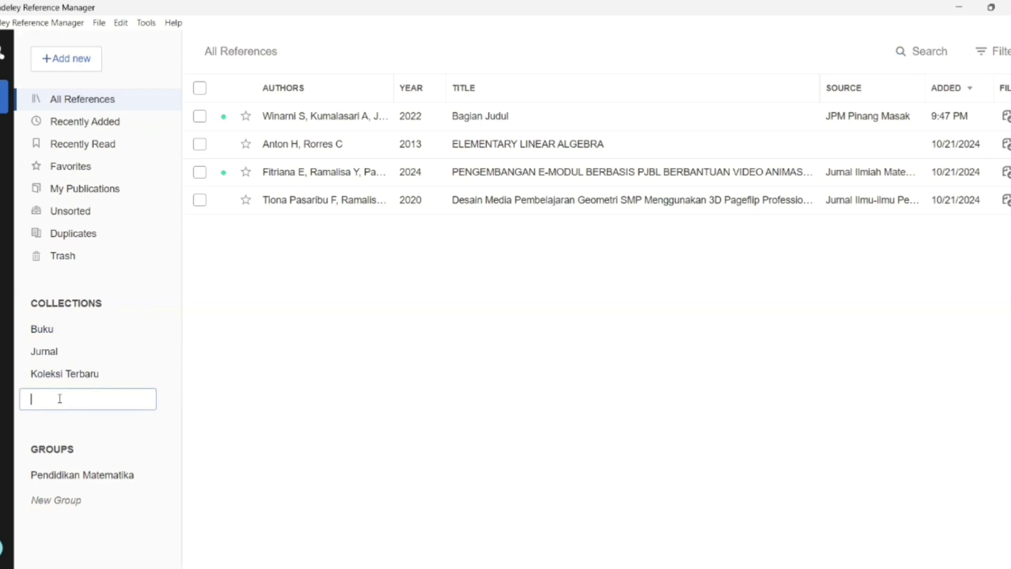
type("Koleksi Saya")
key("Return")
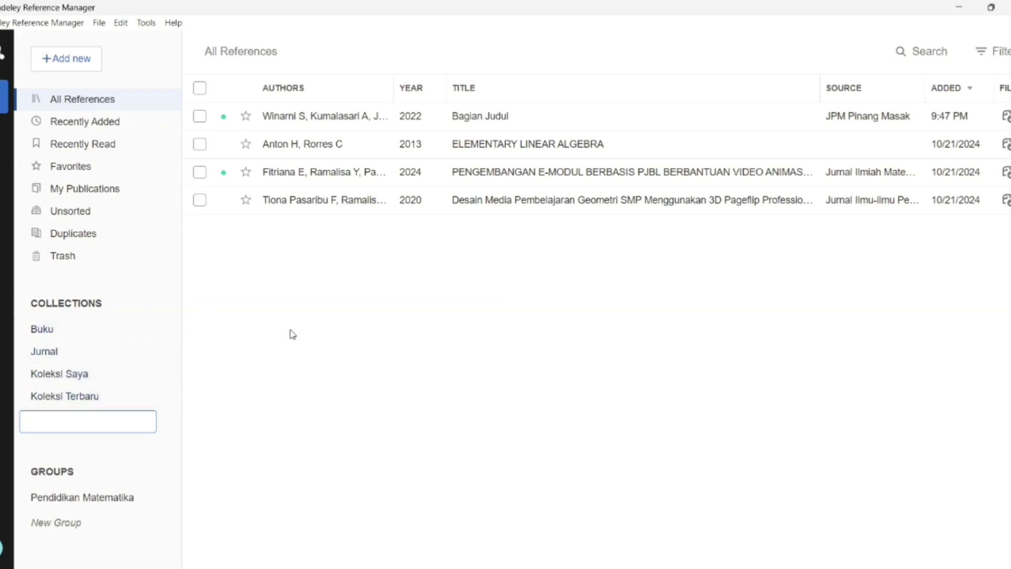
left_click(101, 380)
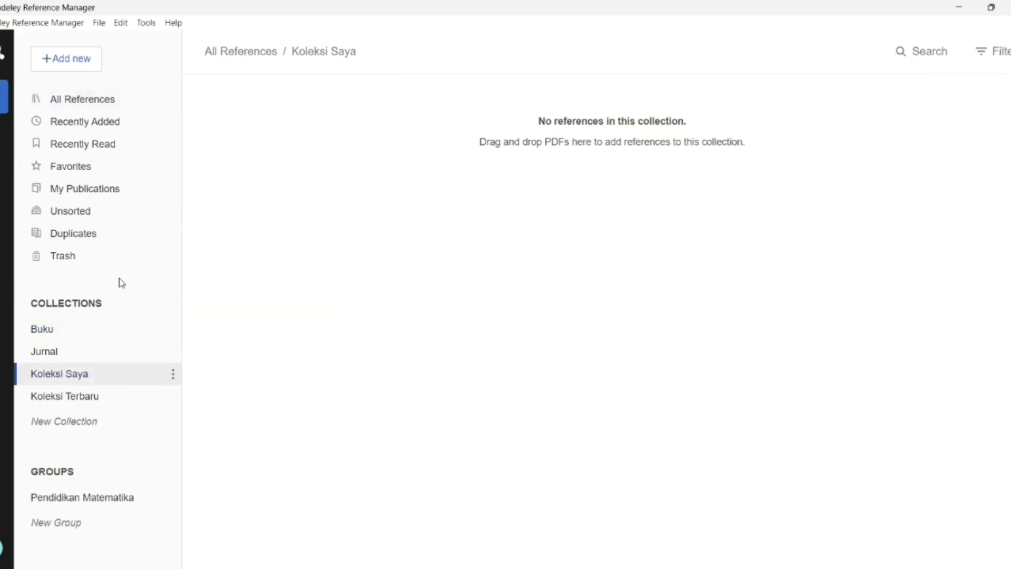
Add the reference titled "Desain Media Pembelajaran Geometri SMP" from all references to the Koleksi Saya collection and open that collection
left_click(96, 108)
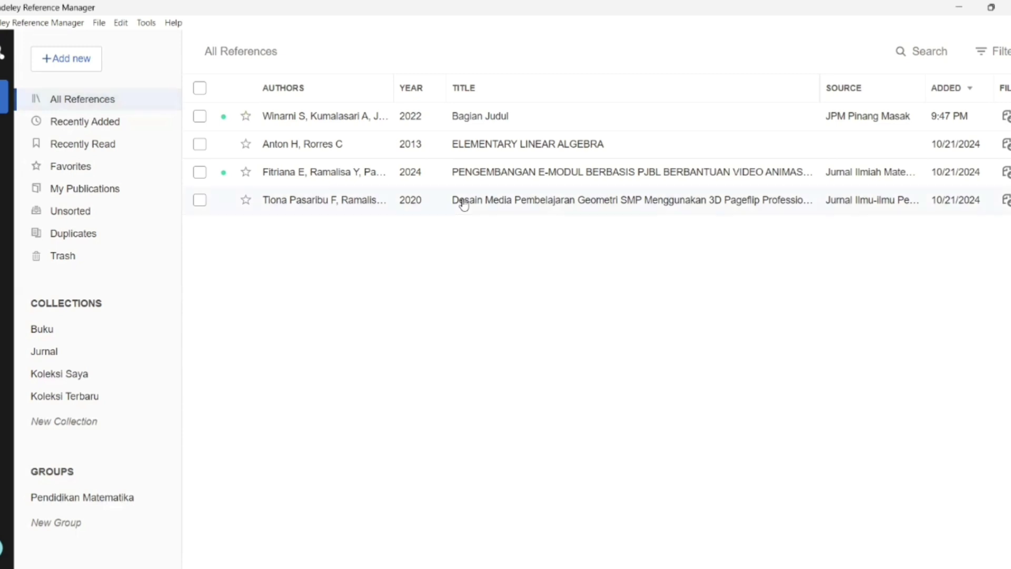
left_click_drag(463, 204, 65, 380)
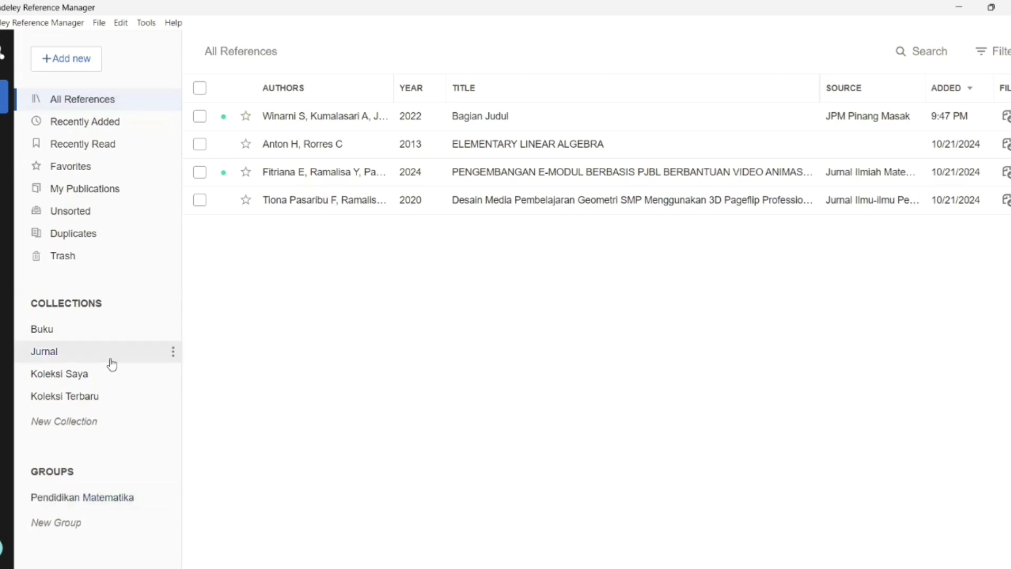
left_click(93, 382)
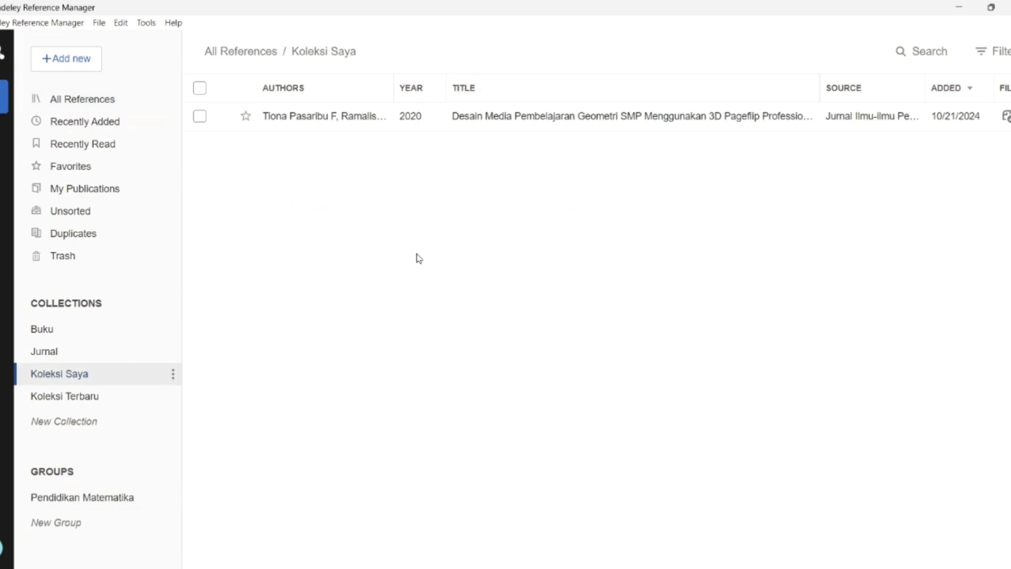
Open the Buku collection and the name entry for a new group
left_click(113, 330)
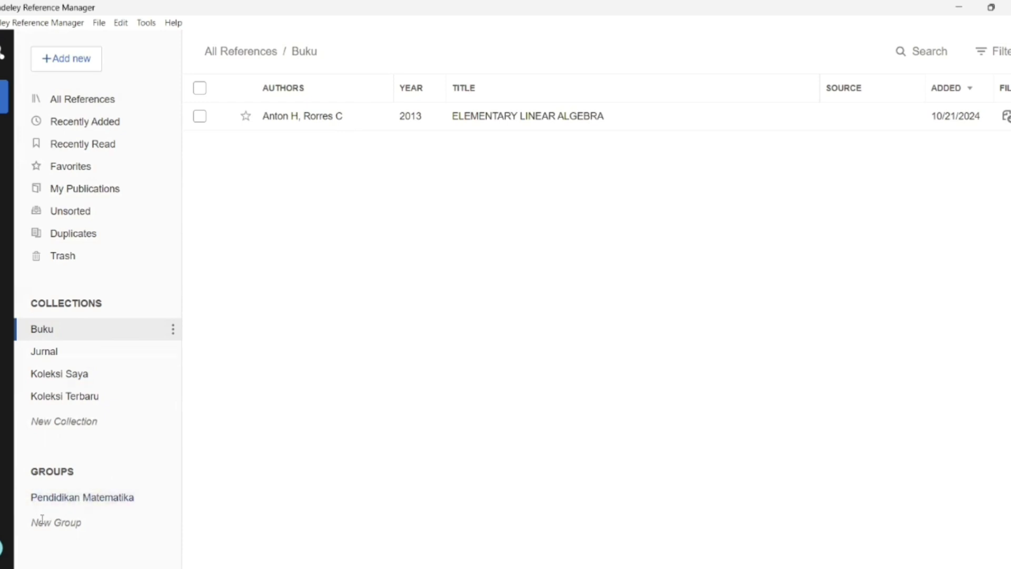
left_click(72, 522)
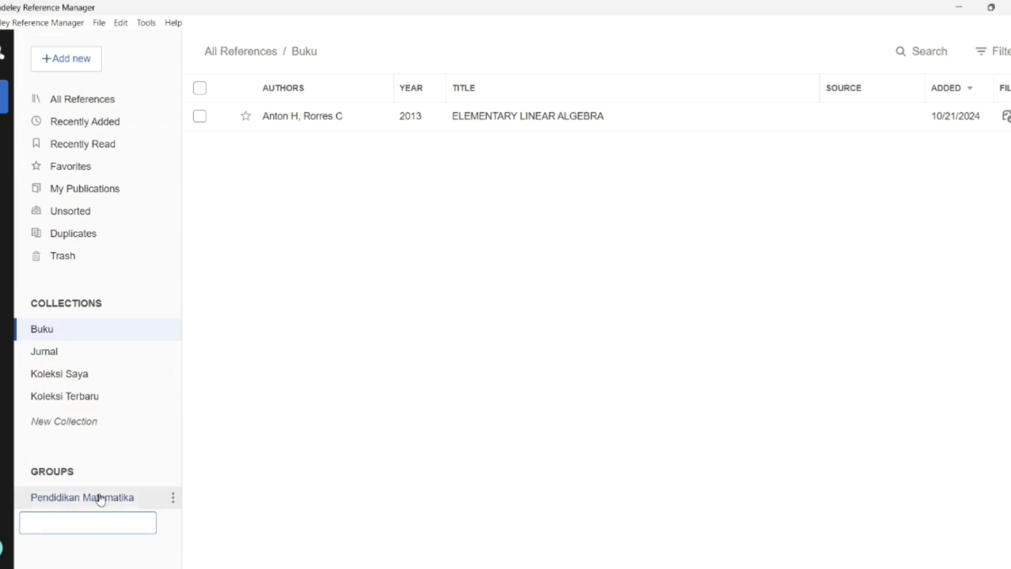
Examine the Pendidikan Matematika group's member list and invitation form, then close the group preferences and show all references
left_click(174, 499)
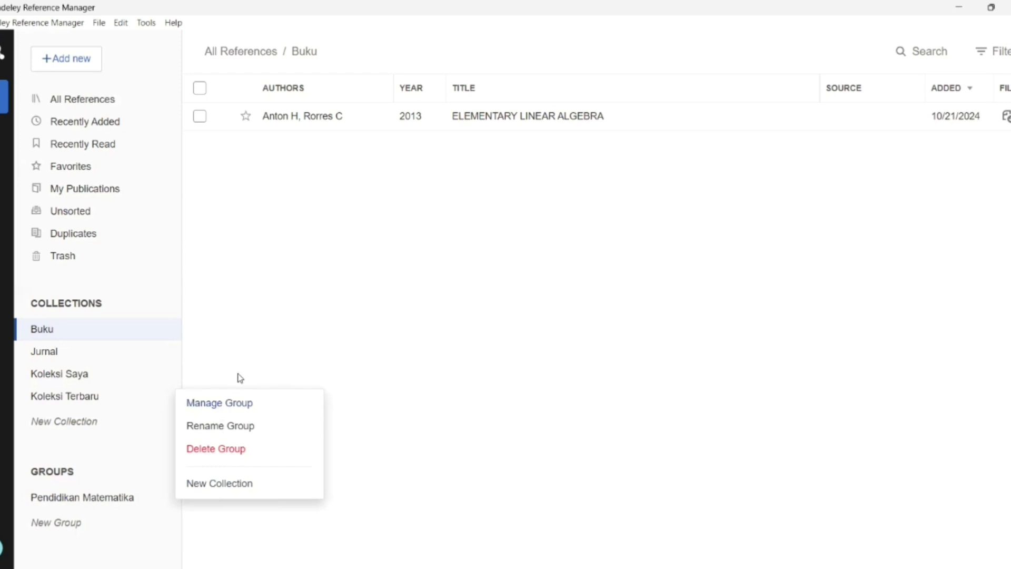
left_click(224, 405)
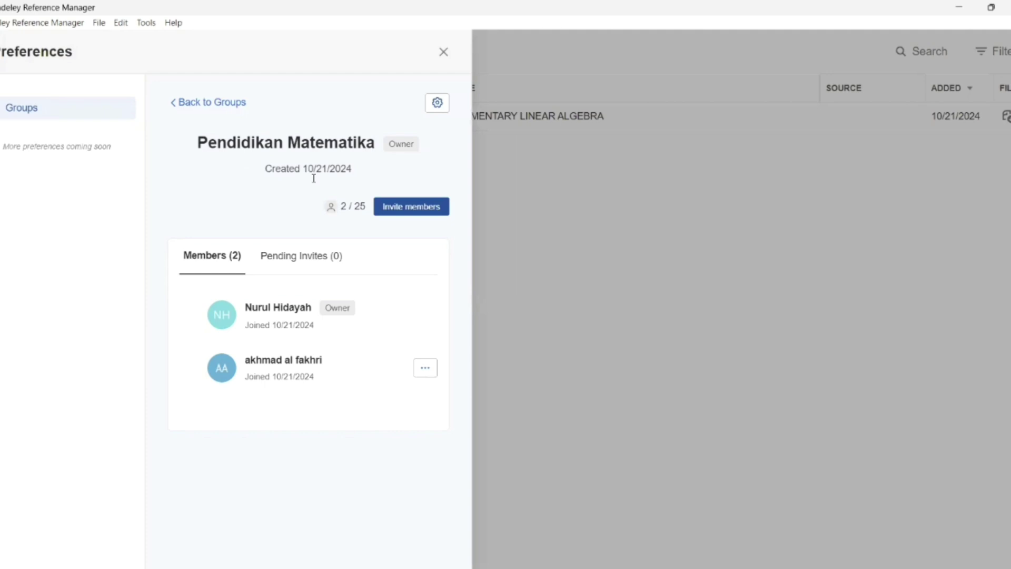
left_click(413, 211)
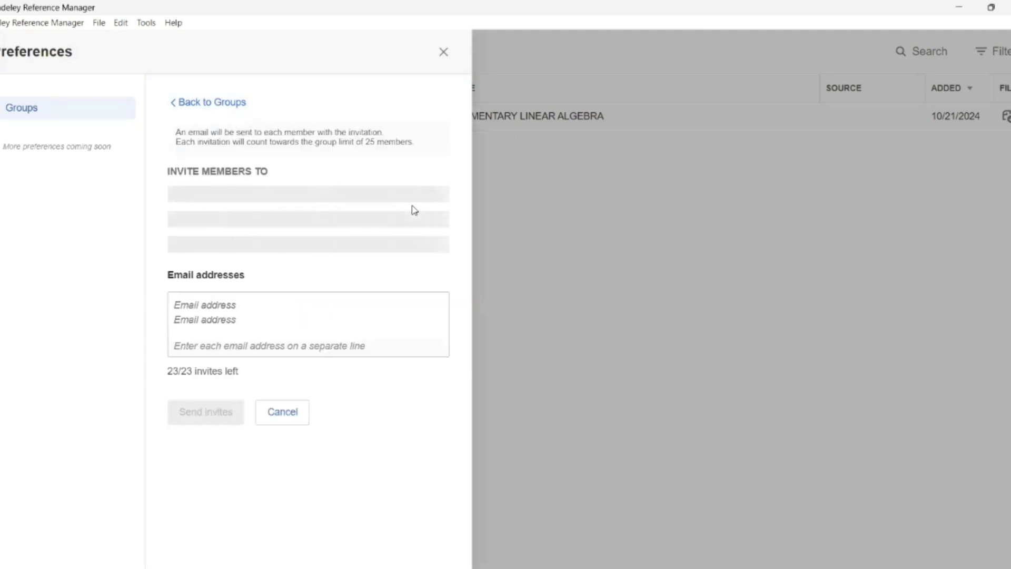
left_click(232, 310)
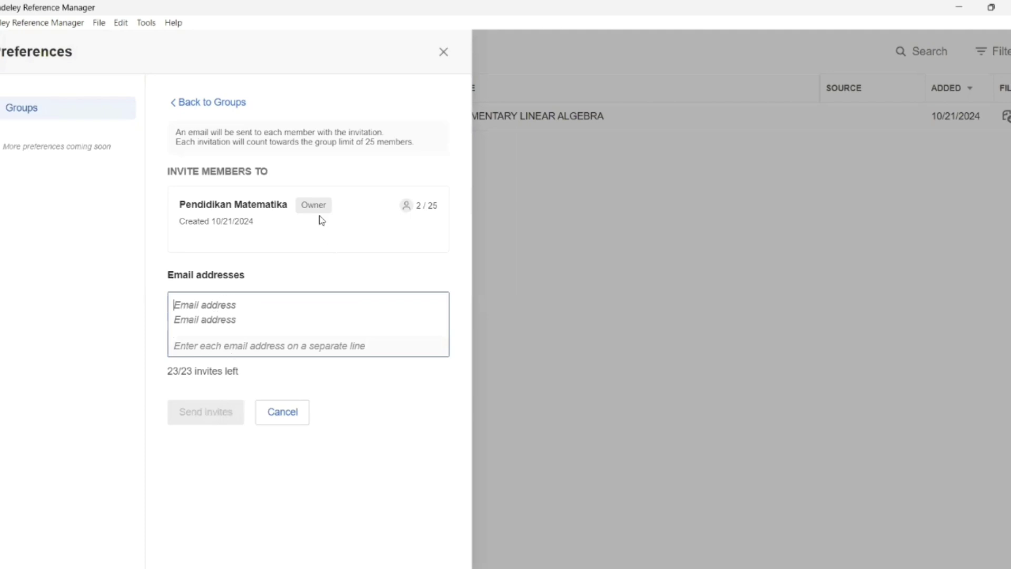
left_click(444, 52)
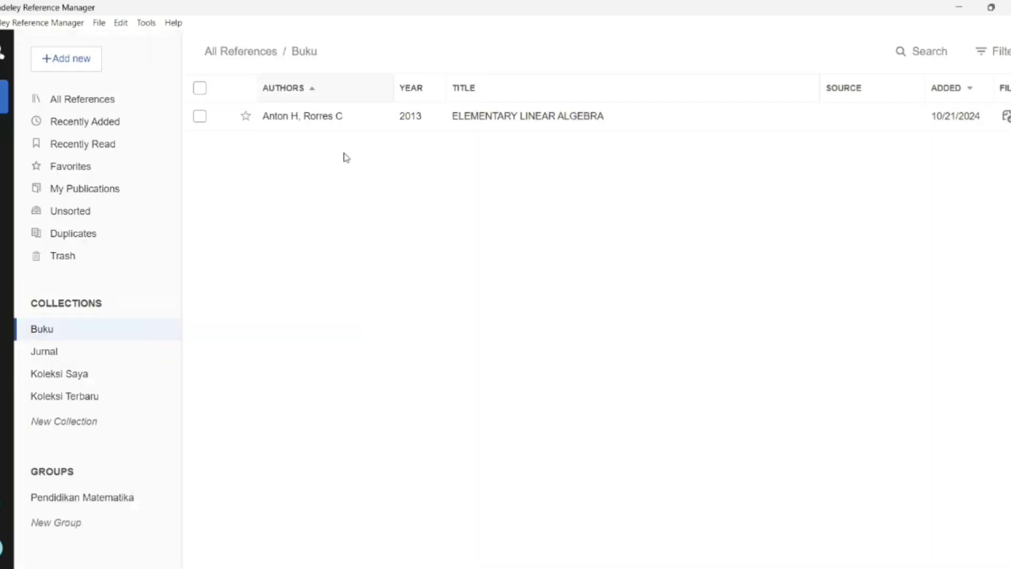
left_click(101, 103)
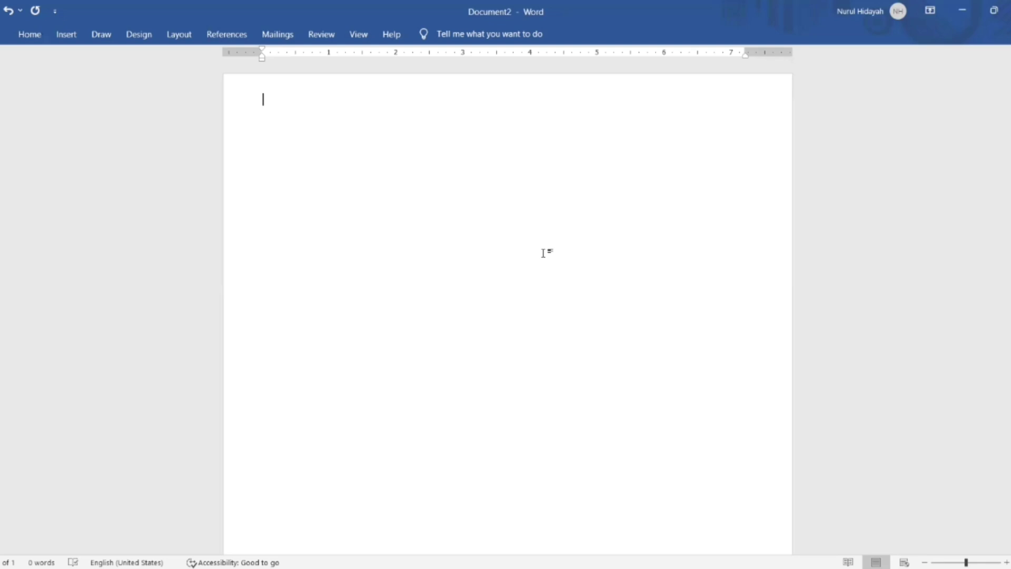
Open Mendeley Cite in the blank Word document and insert a citation of the reference titled "PENGEMBANGAN E-MODUL BERBASIS PJBL"
left_click(215, 32)
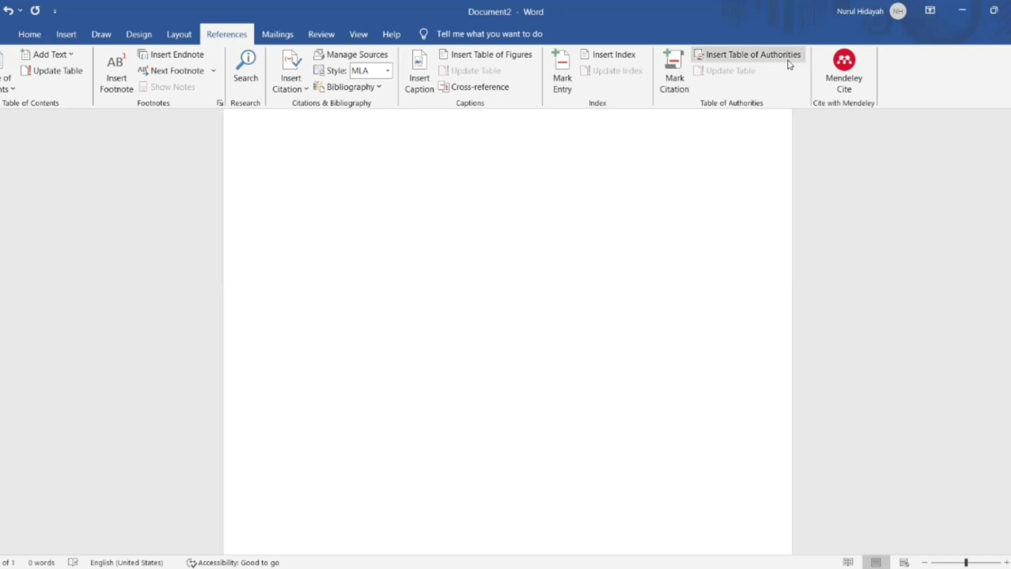
left_click(842, 79)
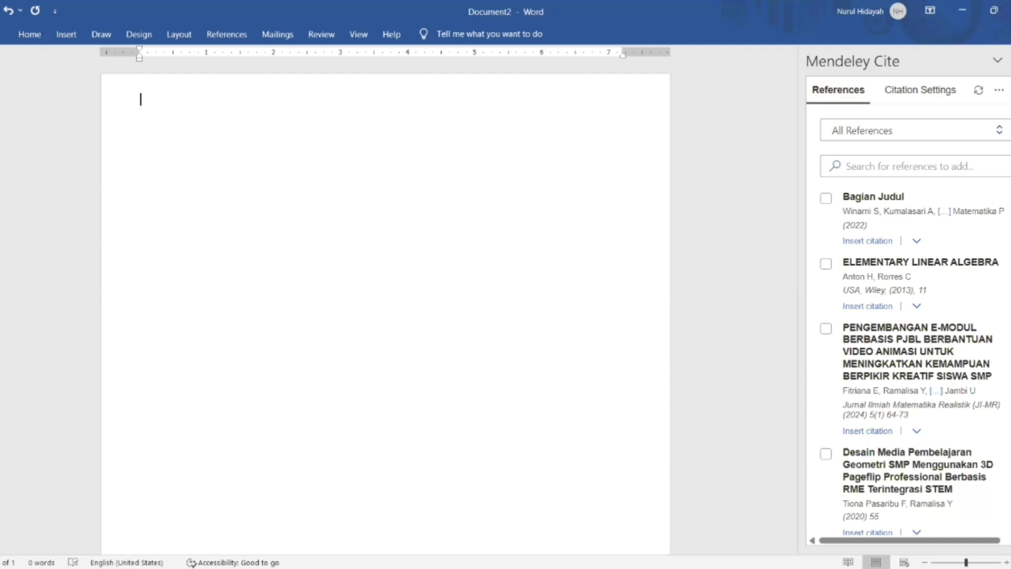
scroll(912, 363, "down", 1)
scroll(912, 362, "up", 1)
left_click(978, 92)
left_click(826, 329)
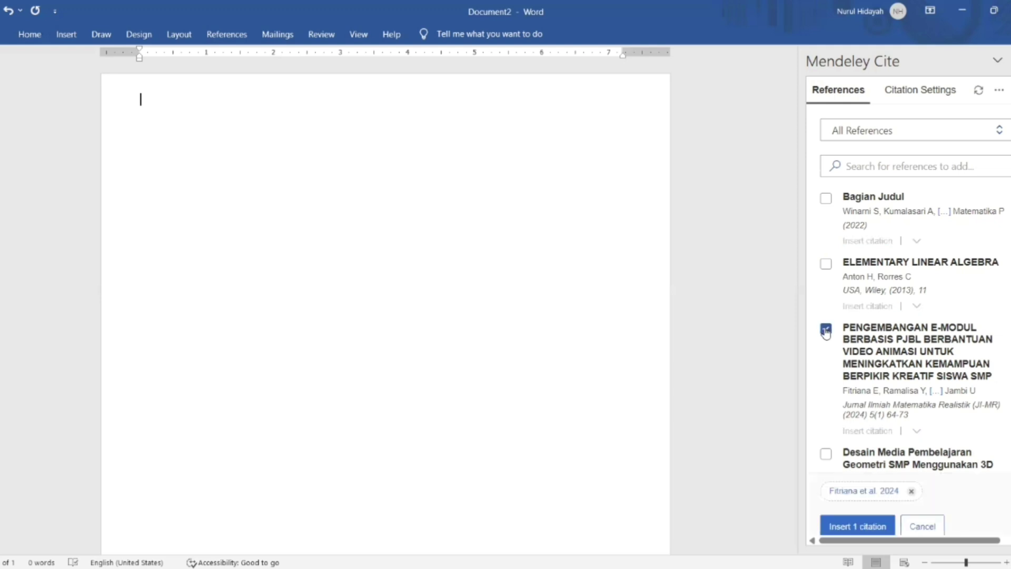
left_click(864, 526)
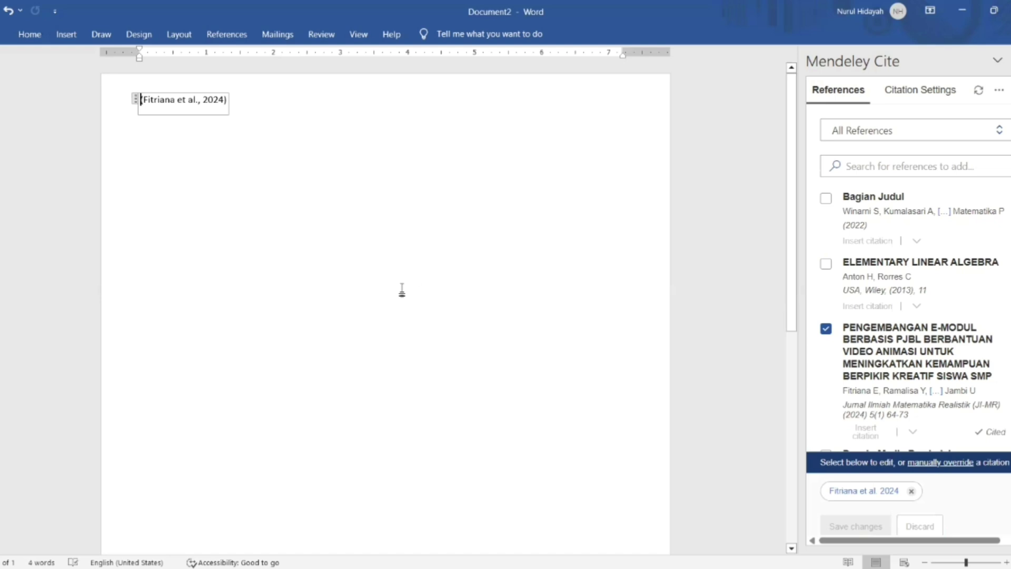
Edit the inserted 2024 citation so that it displays as (Year), and save the change
left_click(229, 100)
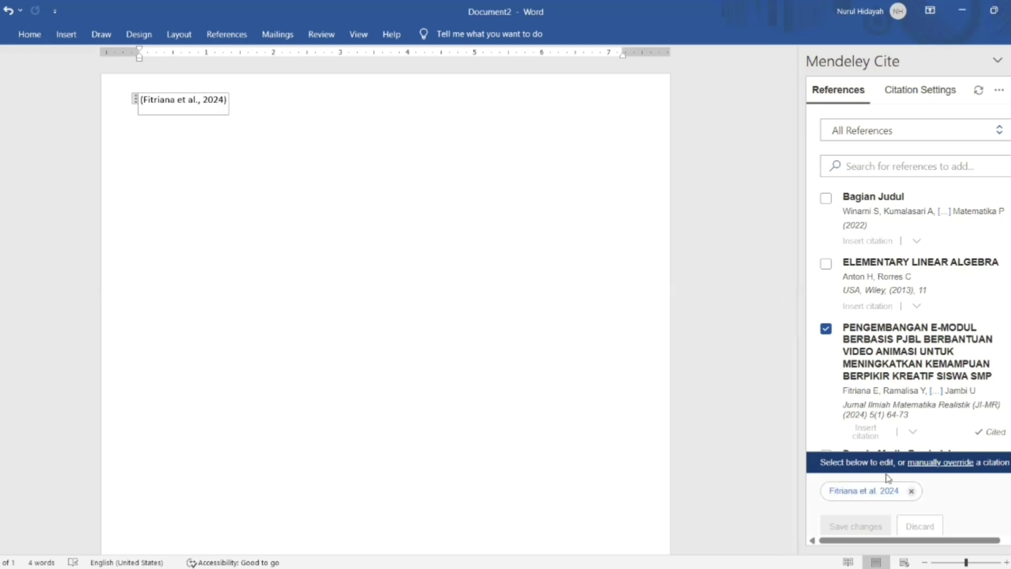
left_click(863, 495)
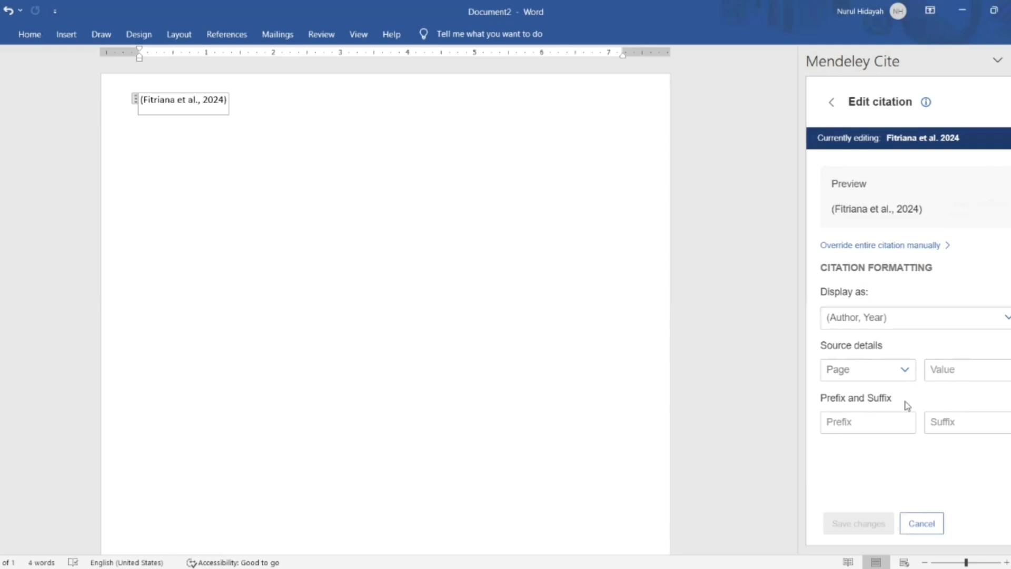
left_click(883, 322)
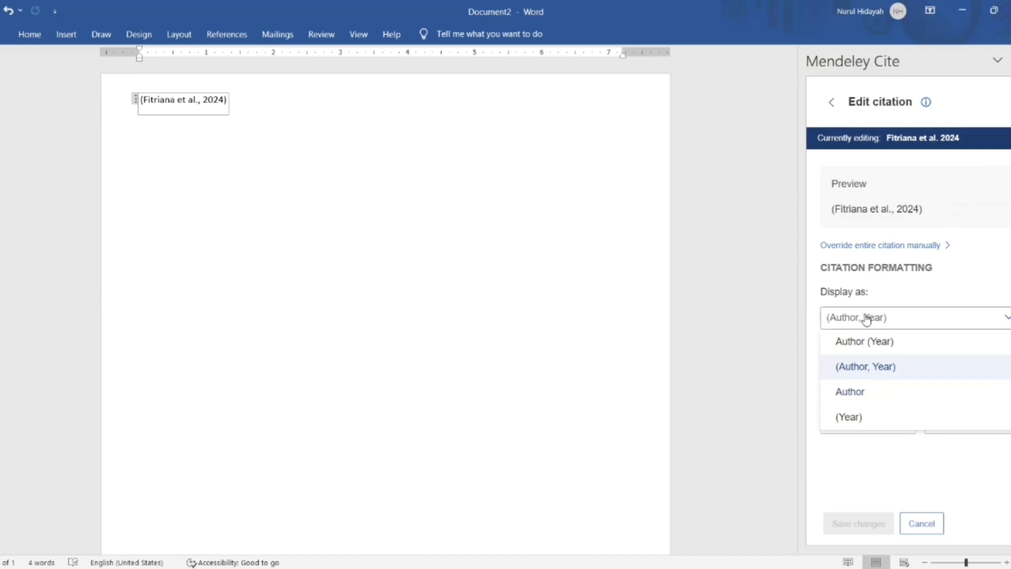
left_click(850, 417)
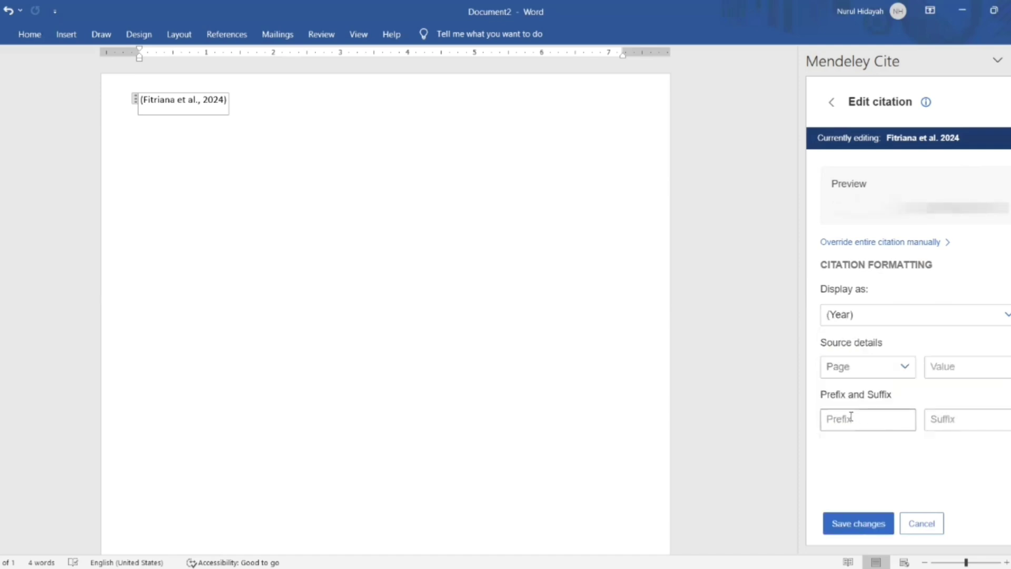
left_click(869, 527)
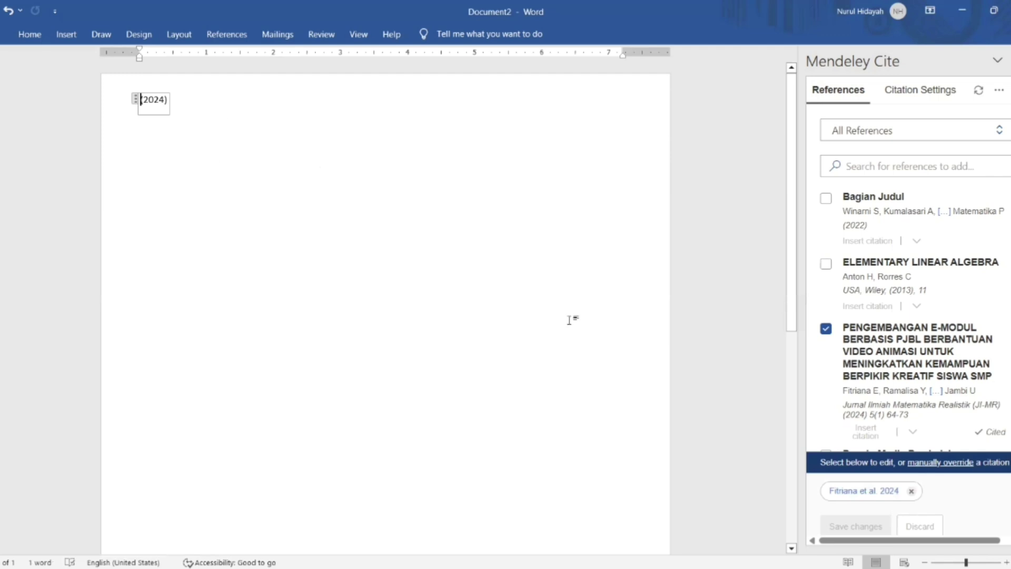
Set the 2024 citation's display format back to (Author, Year) and save the change
left_click(836, 490)
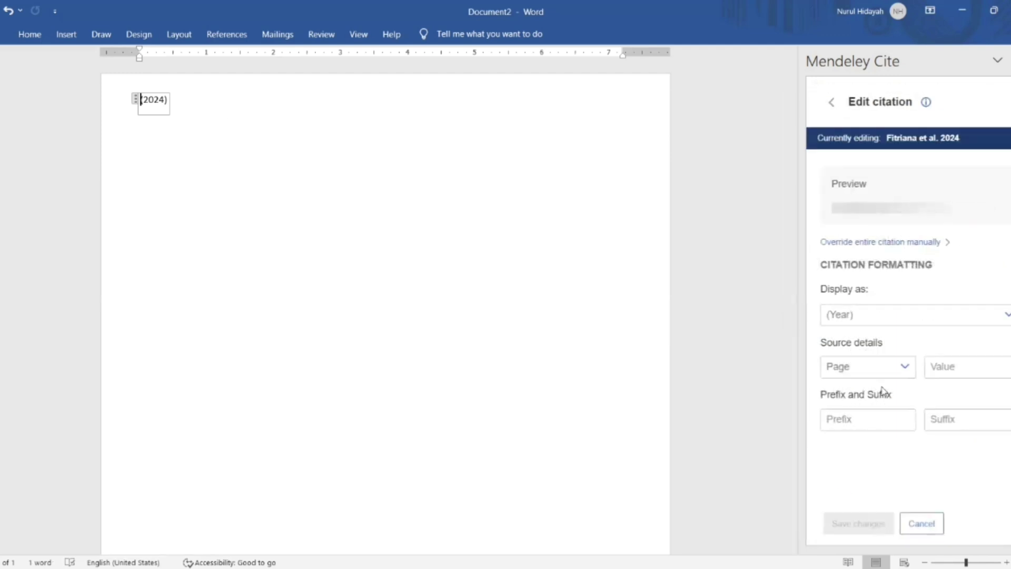
left_click(893, 322)
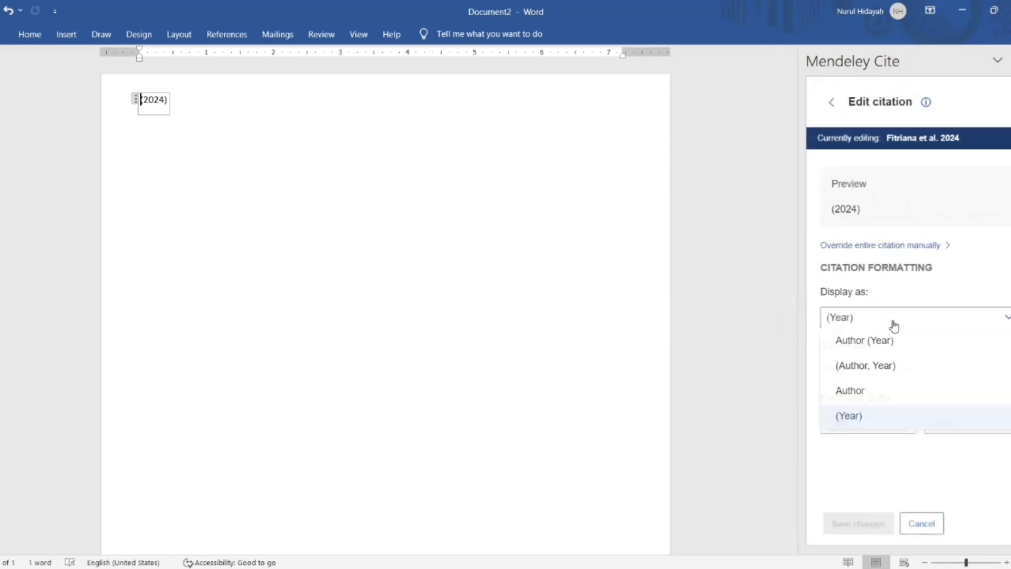
left_click(867, 365)
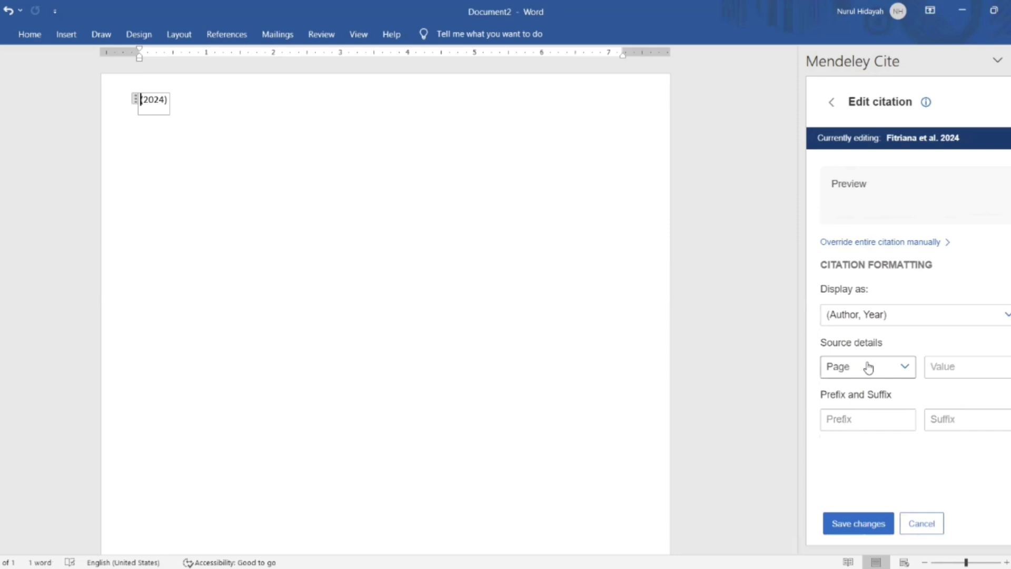
left_click(869, 525)
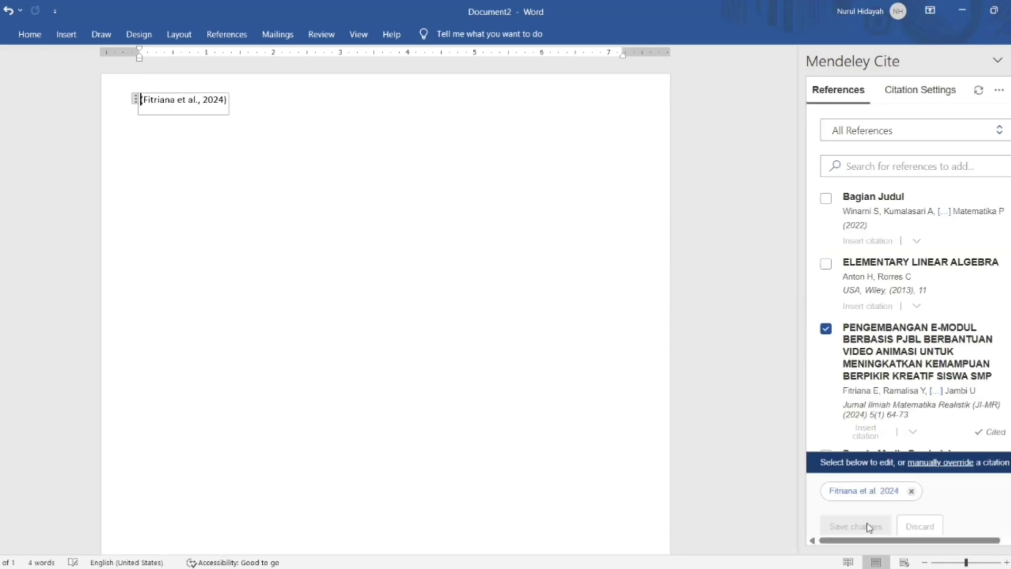
Examine the available citation styles in Mendeley Cite's citation settings, then return to the reference list
left_click(920, 89)
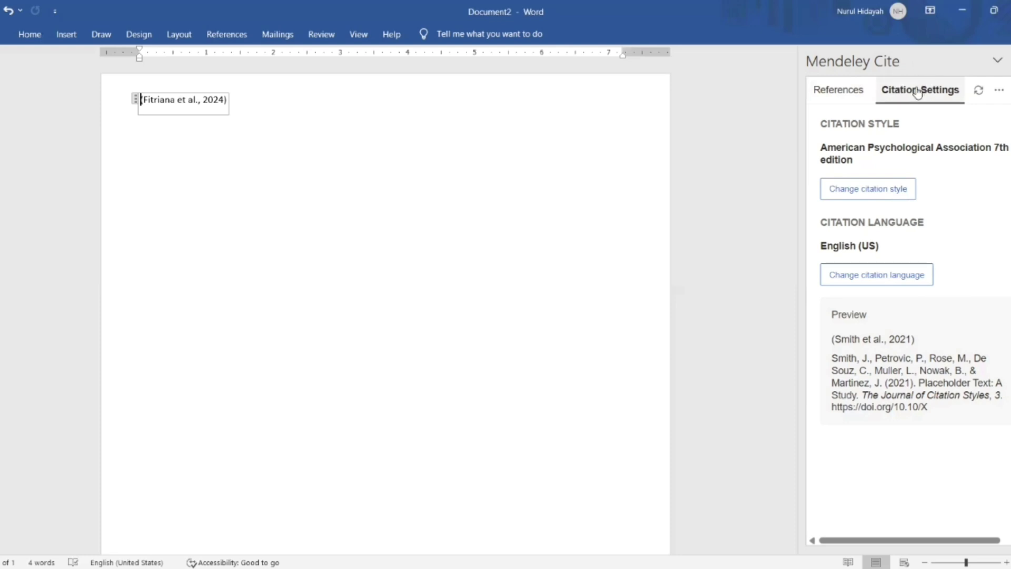
left_click(879, 190)
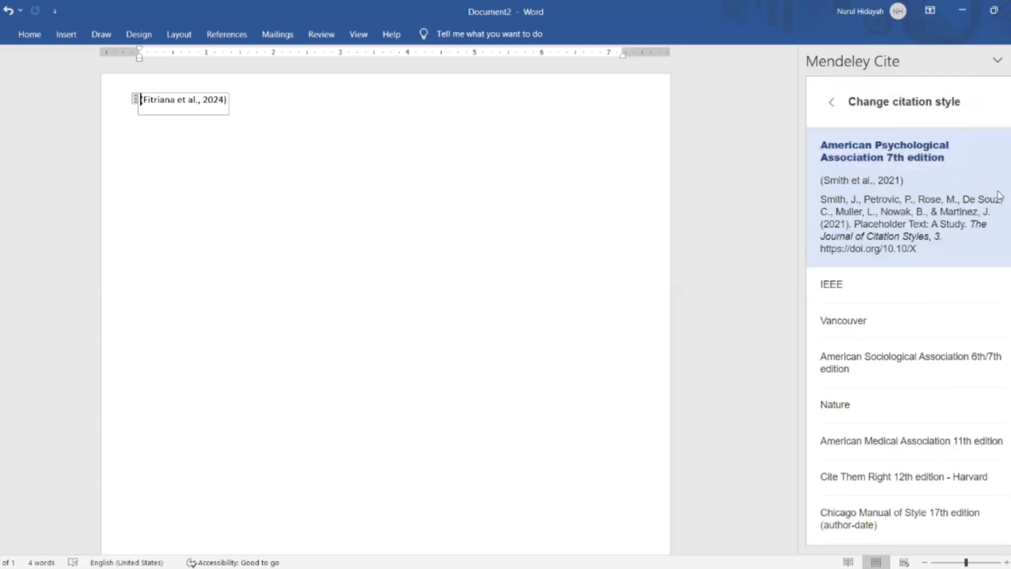
scroll(908, 329, "down", 3)
scroll(909, 329, "up", 3)
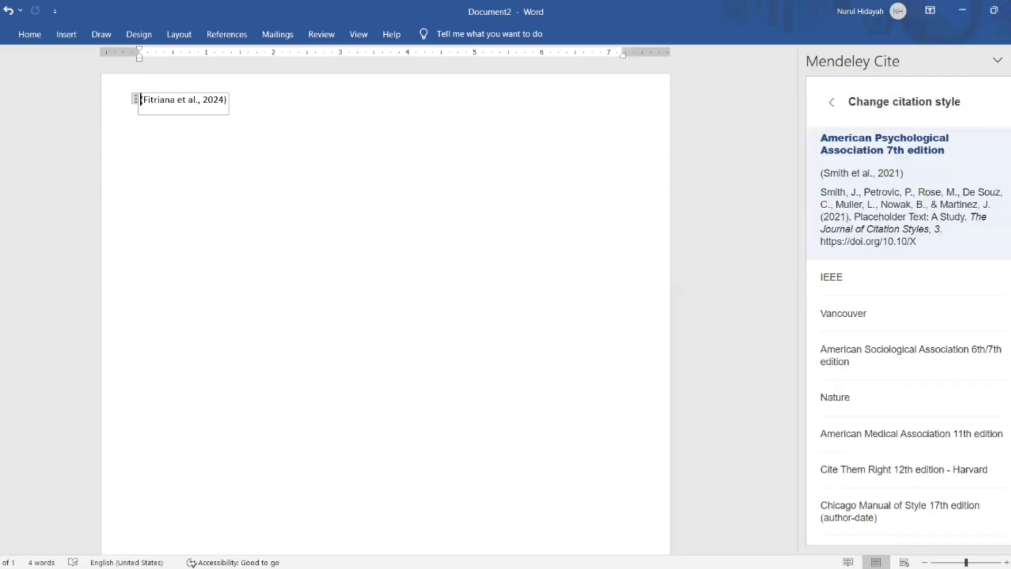
scroll(908, 329, "down", 1)
scroll(908, 329, "down", 2)
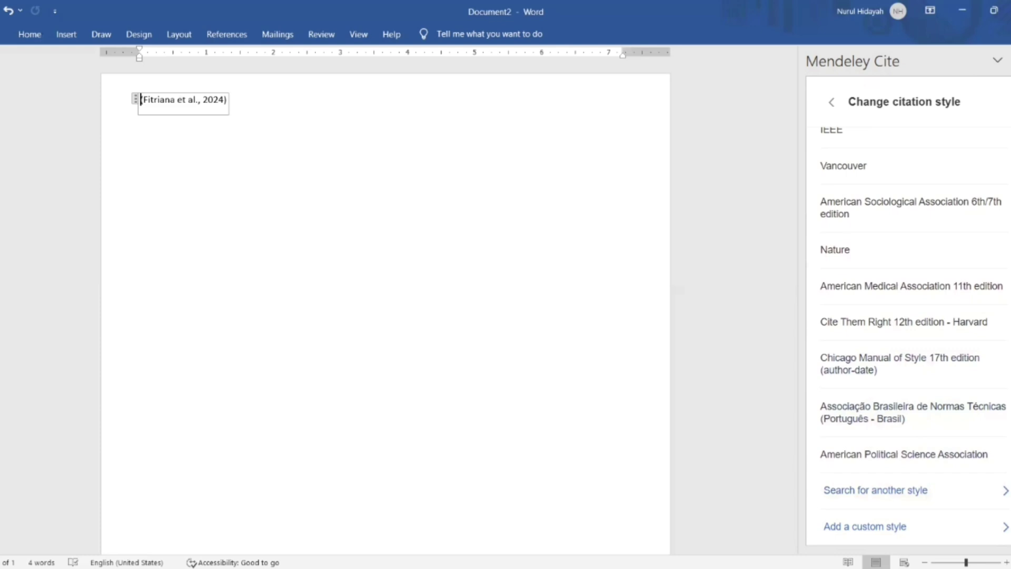
right_click(892, 191)
left_click(916, 222)
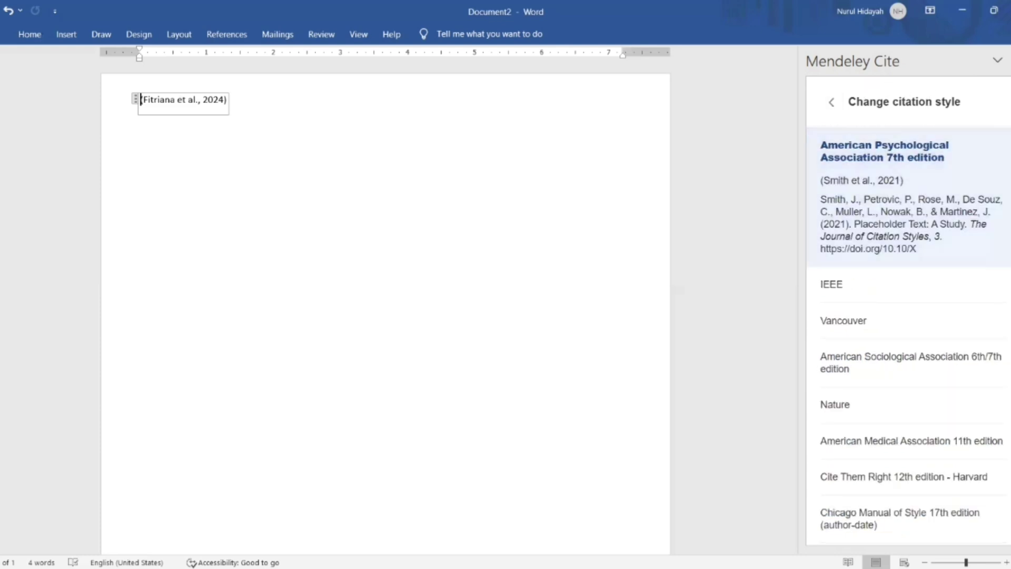
left_click(838, 106)
left_click(839, 93)
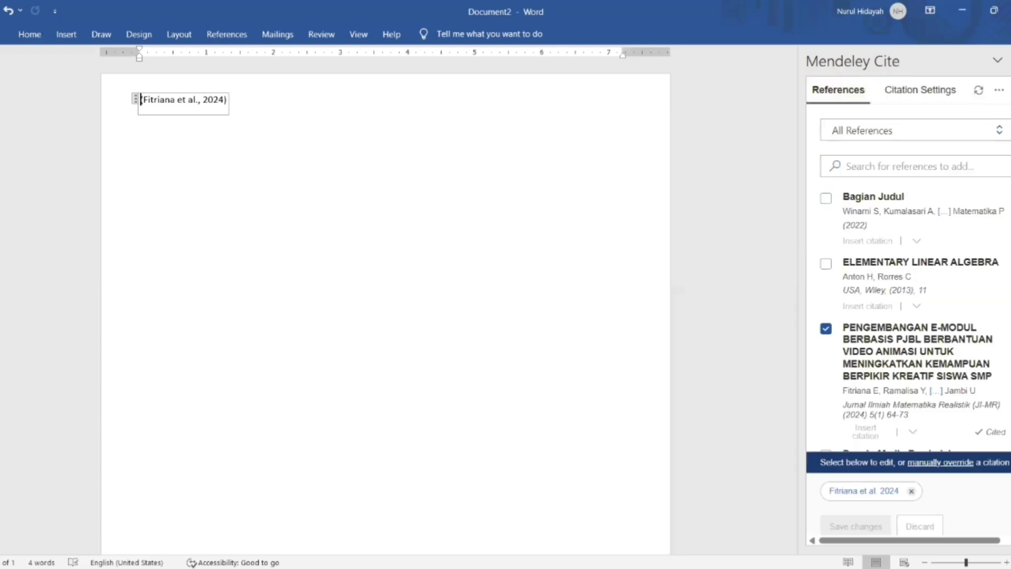
Insert a citation of ELEMENTARY LINEAR ALGEBRA on a new line below the first citation
left_click(826, 265)
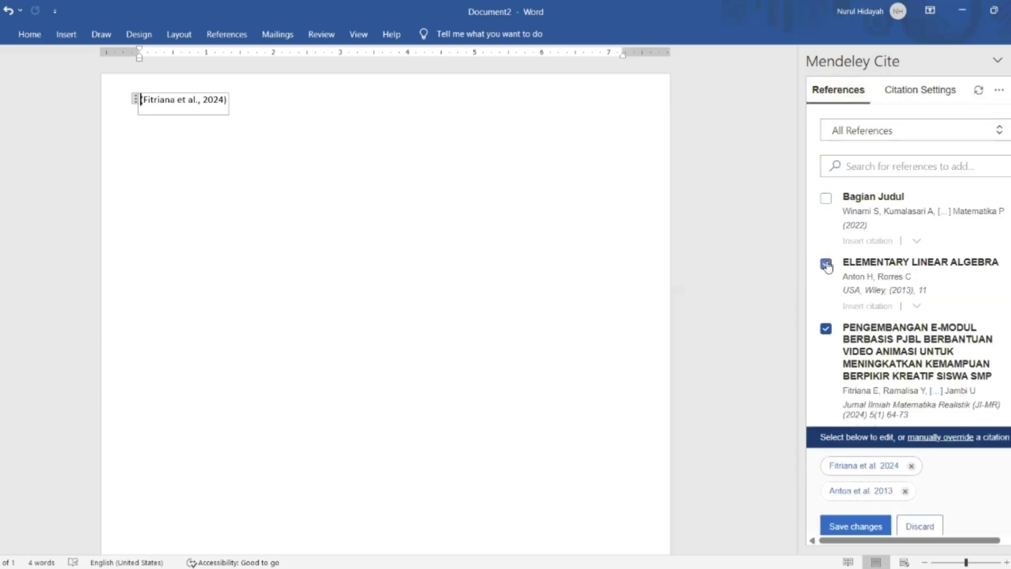
left_click(859, 527)
left_click(242, 96)
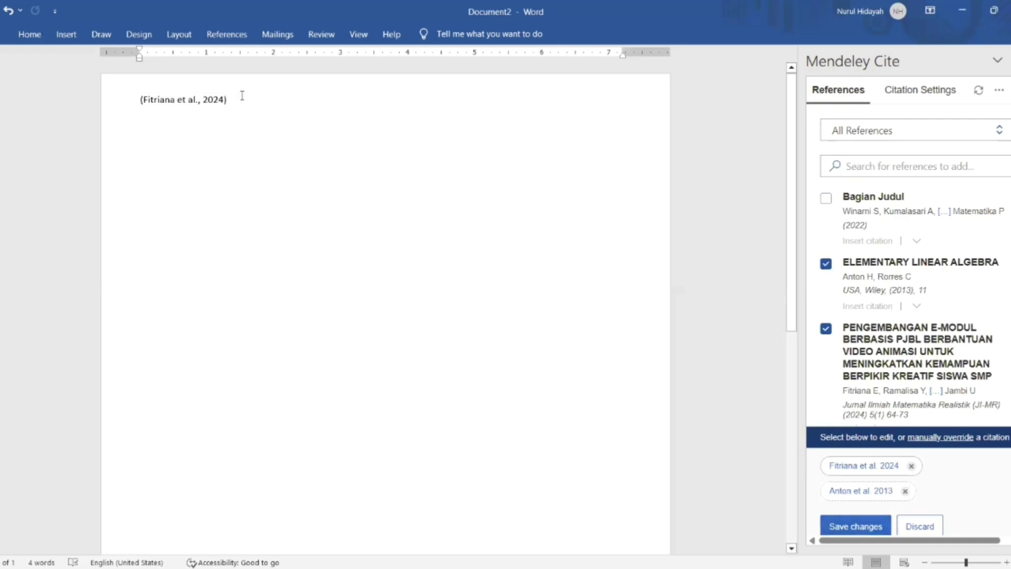
key("Return")
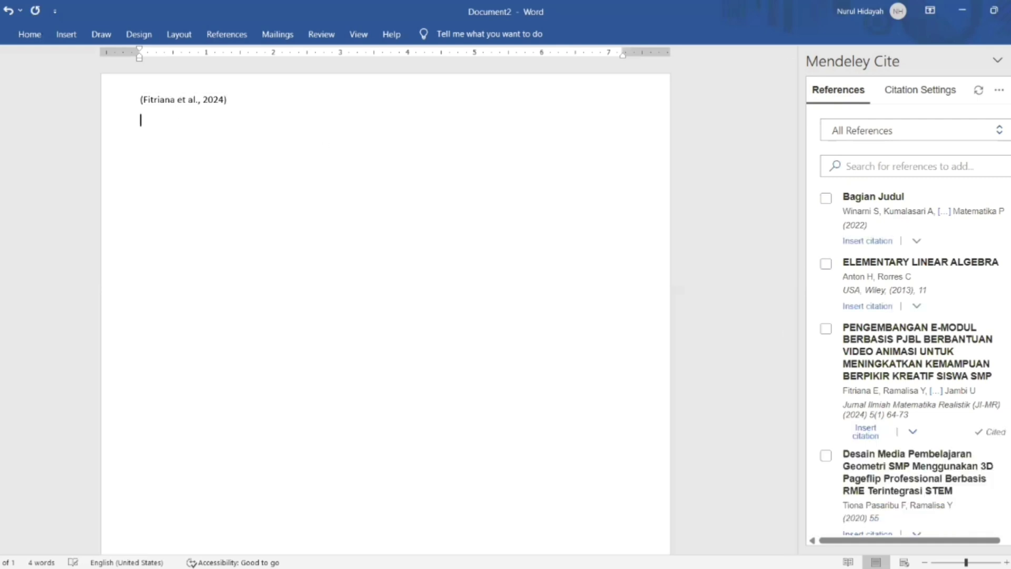
left_click(826, 264)
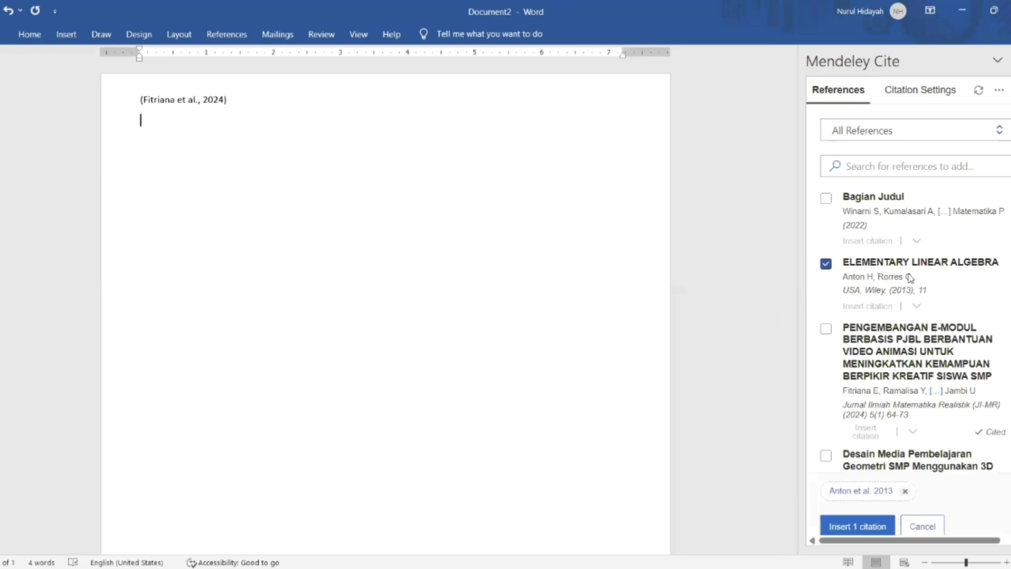
left_click(857, 528)
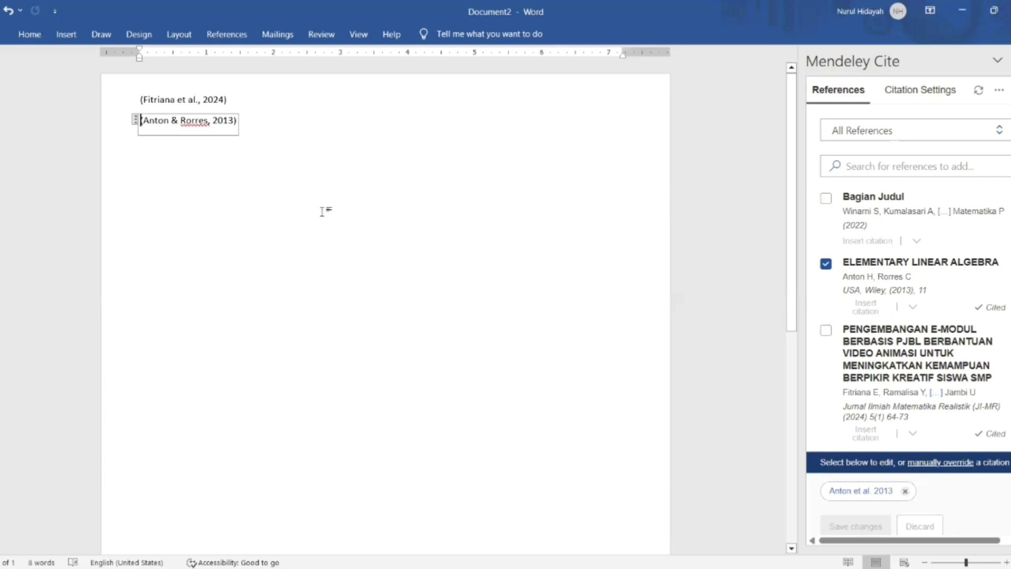
Insert the bibliography on a new line below the two citations
left_click(260, 122)
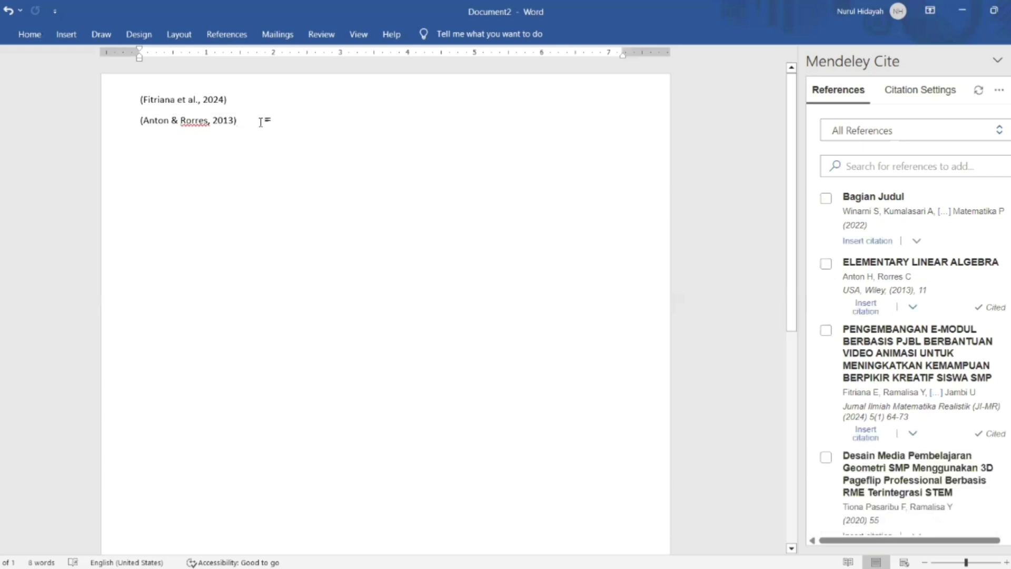
key("Return")
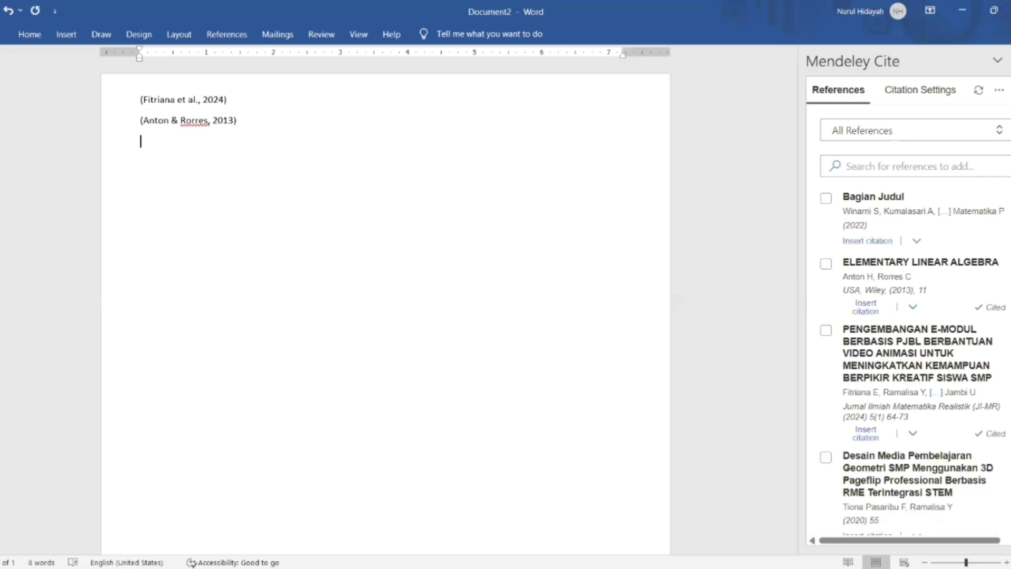
left_click(999, 92)
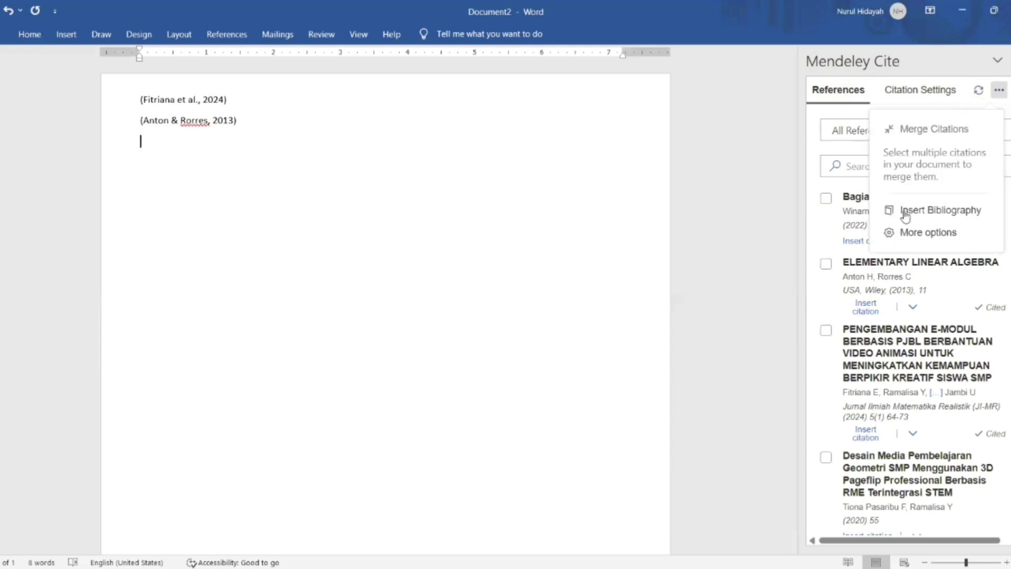
left_click(934, 210)
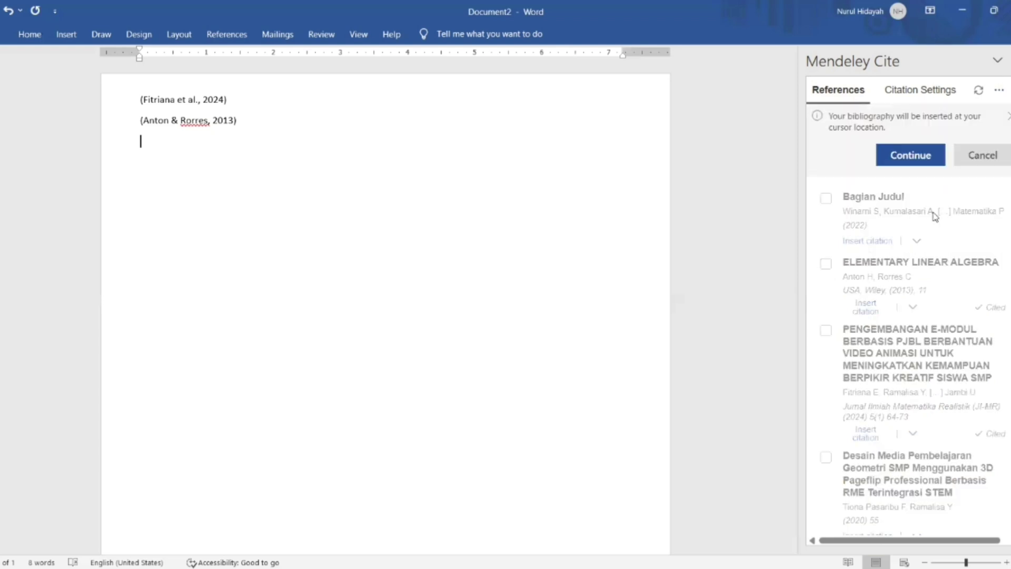
left_click(911, 157)
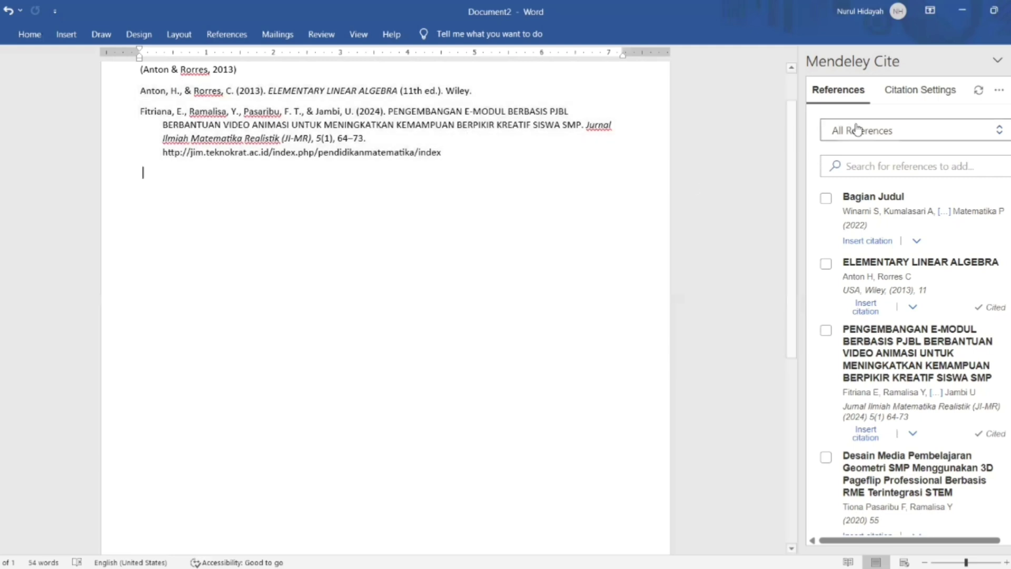
Change the document's citation style to American Medical Association 11th edition, then check the citations and bibliography and place the cursor below them
left_click(923, 100)
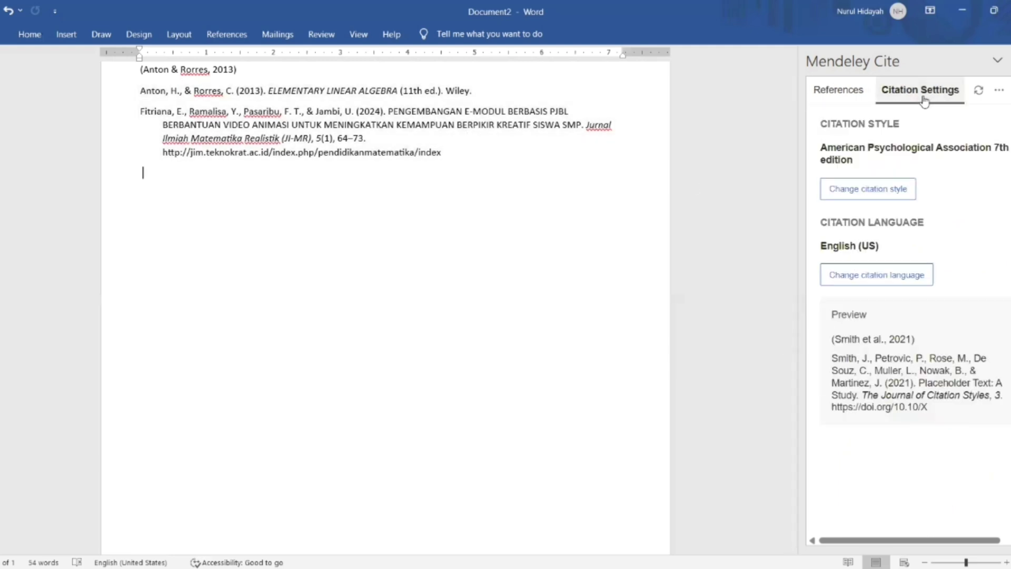
left_click(882, 194)
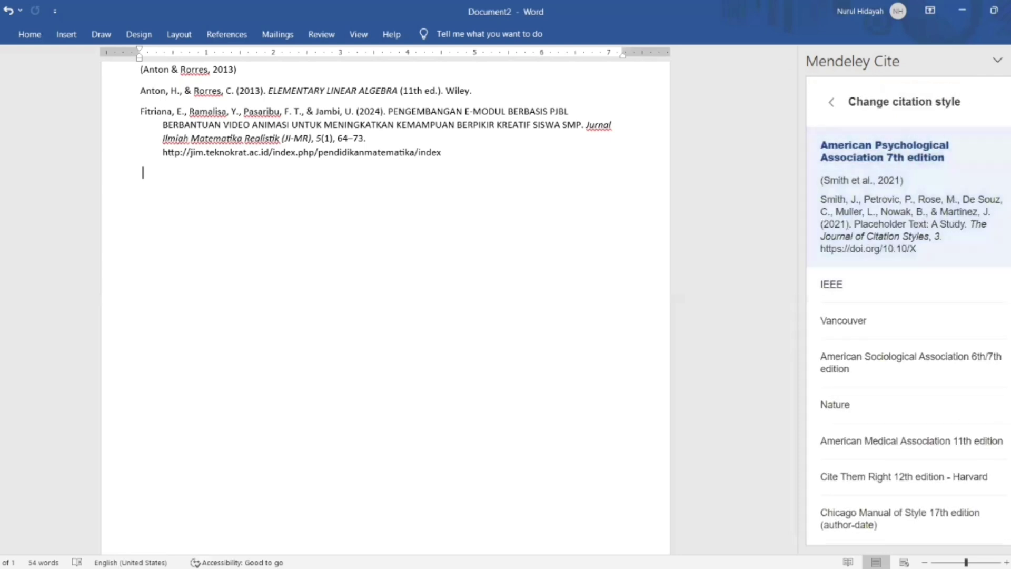
scroll(908, 337, "down", 1)
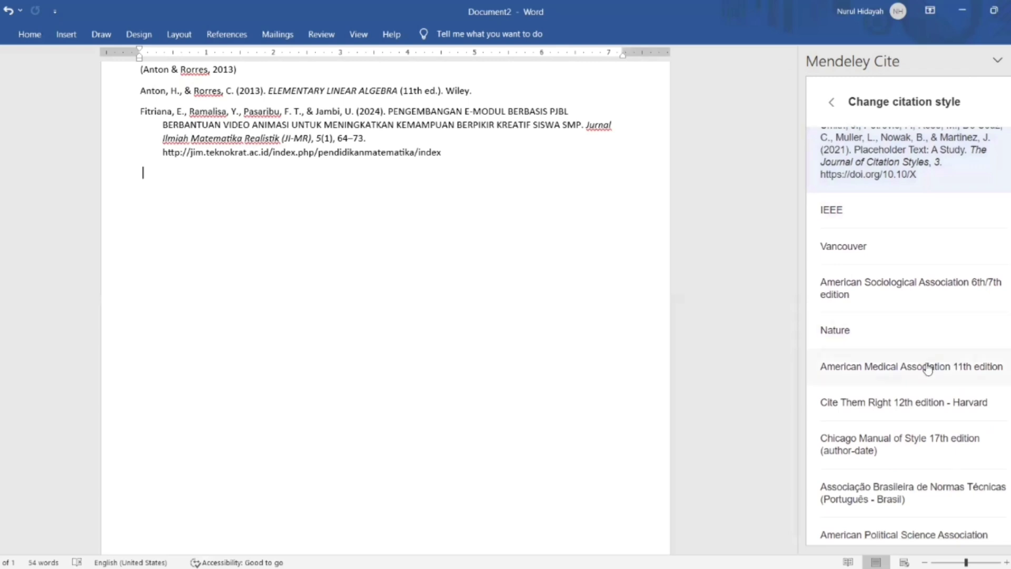
left_click(900, 369)
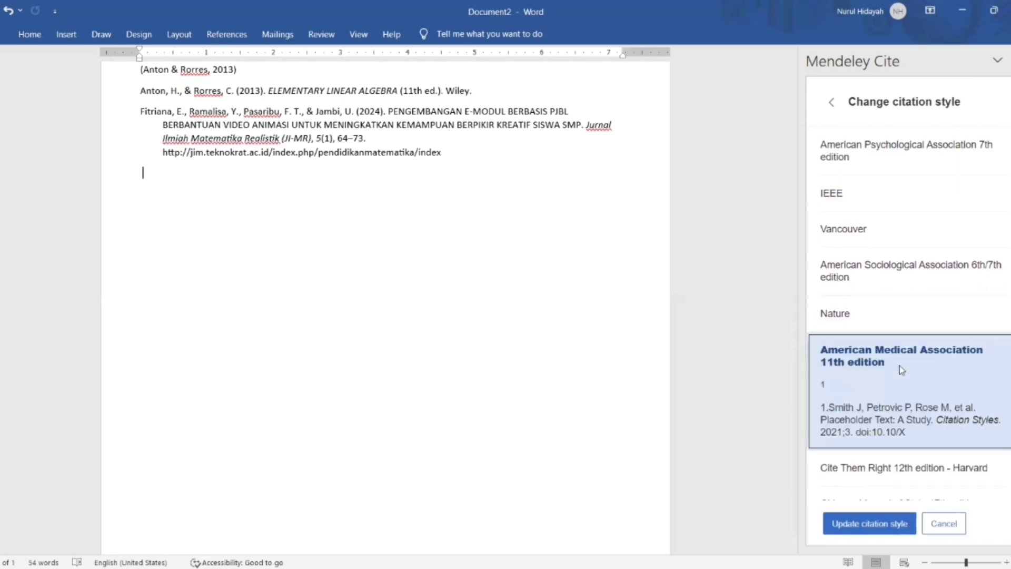
left_click(872, 523)
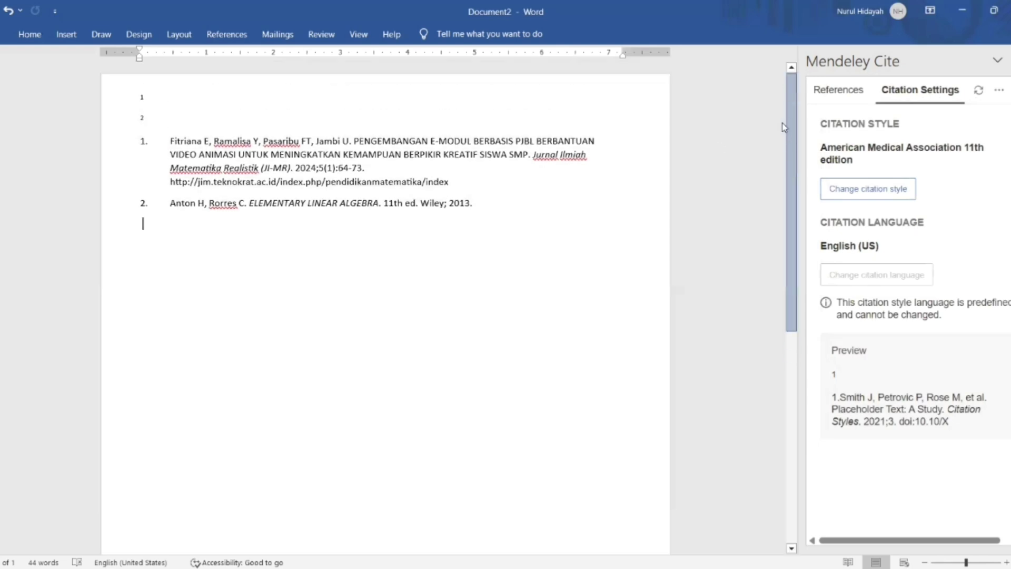
left_click(143, 119)
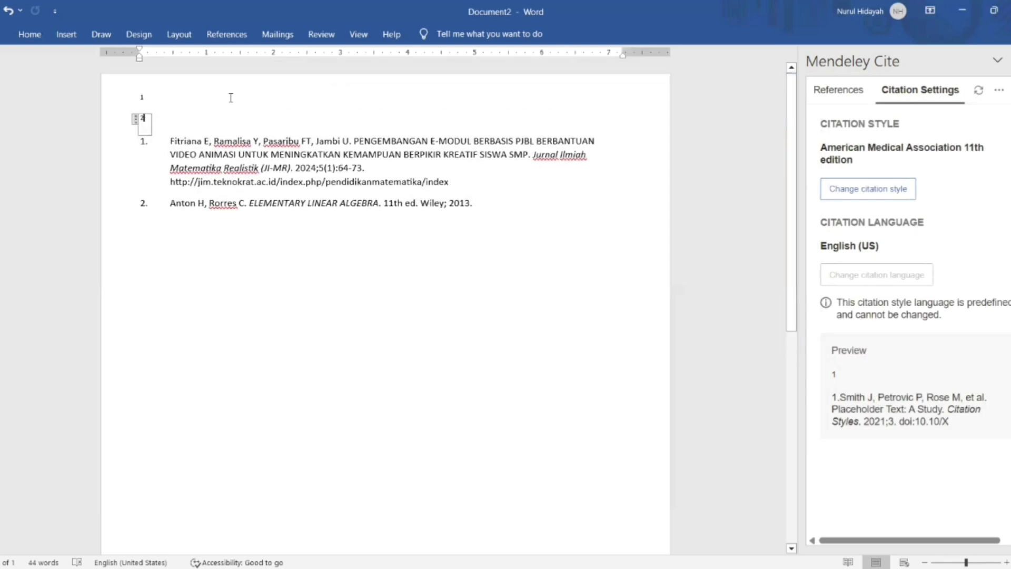
scroll(230, 98, "up", 2)
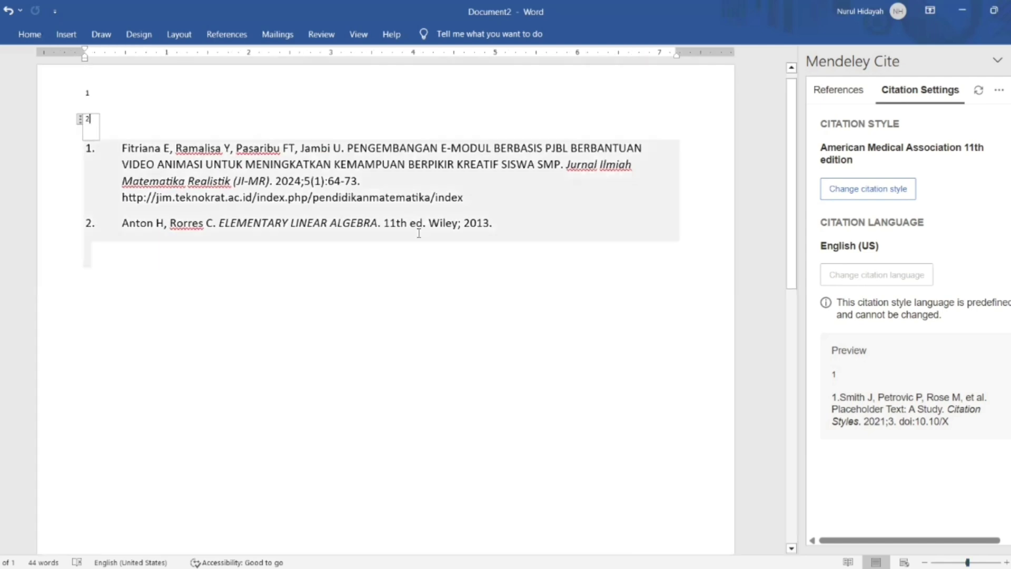
left_click(390, 278)
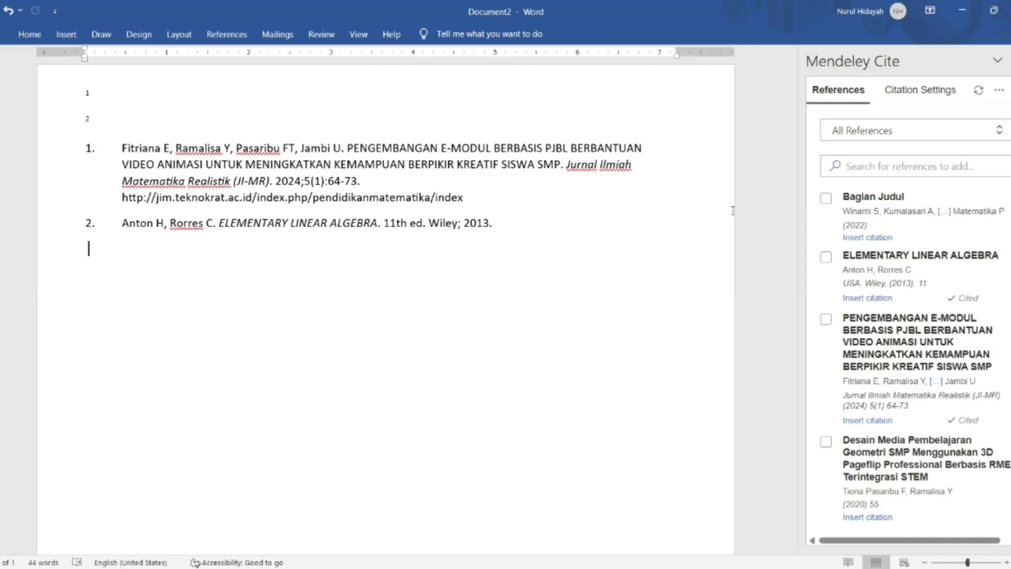